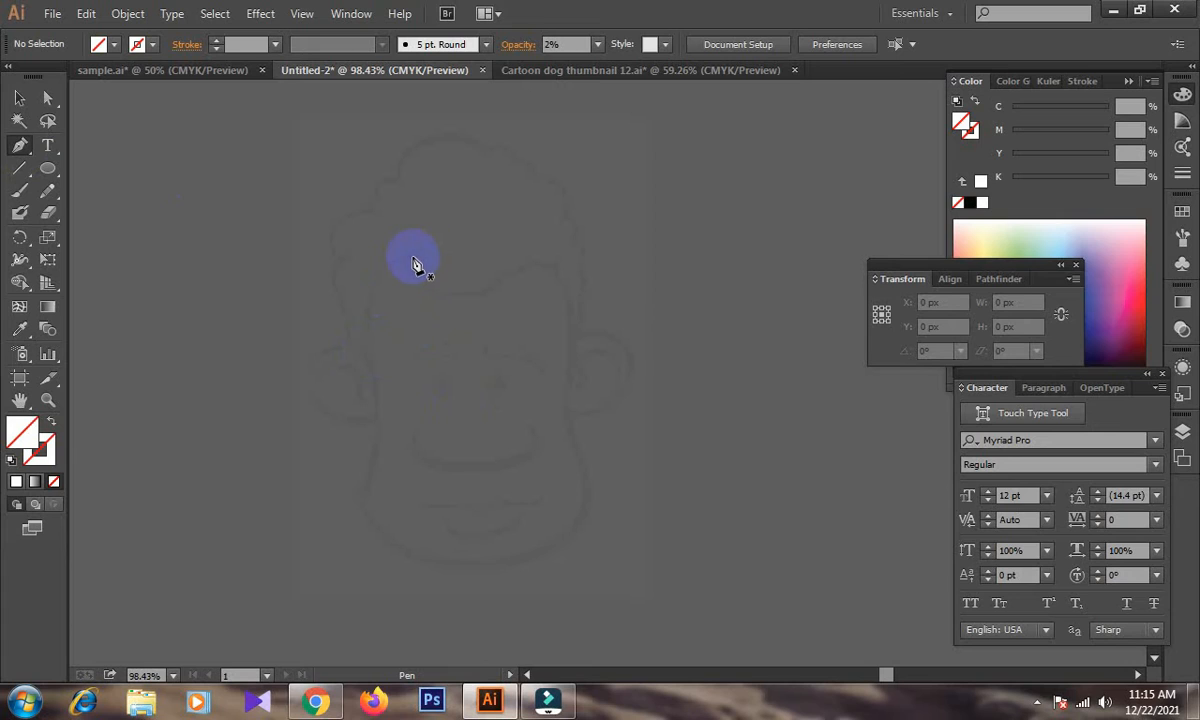
# Start the face outline with the Pen tool at the parting of the hairline and set its stroke to black.
pyautogui.click(416, 257)
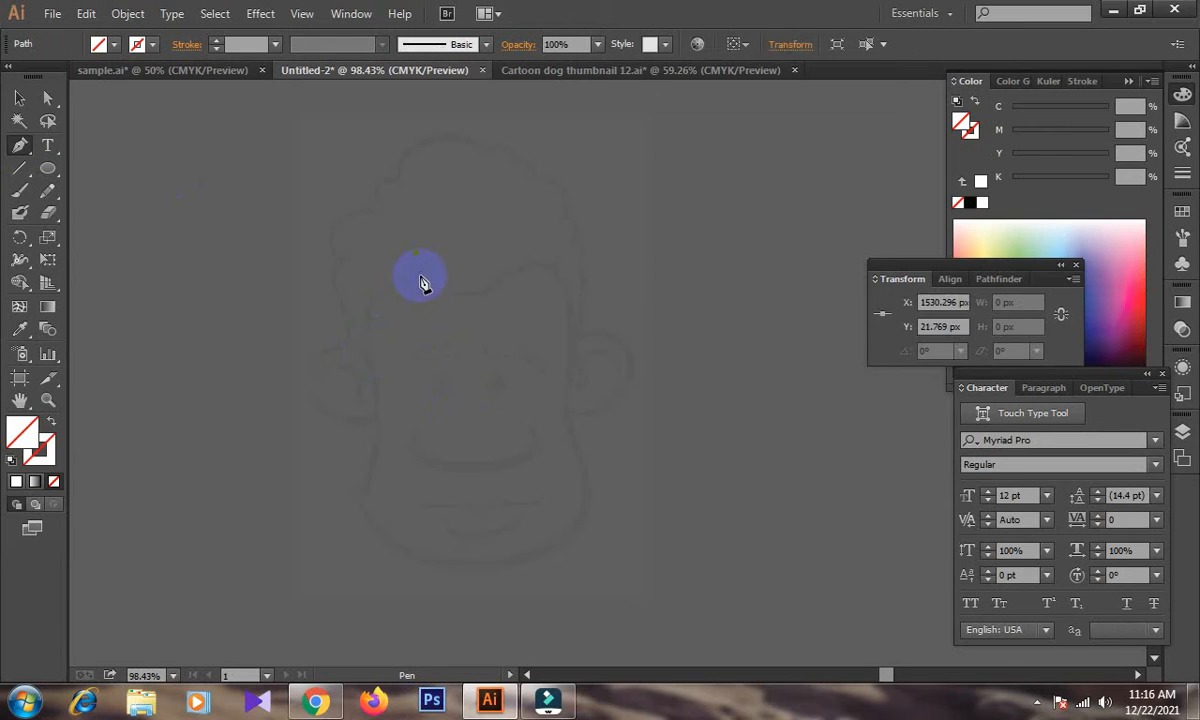
pyautogui.moveTo(462, 267); pyautogui.dragTo(463, 266)
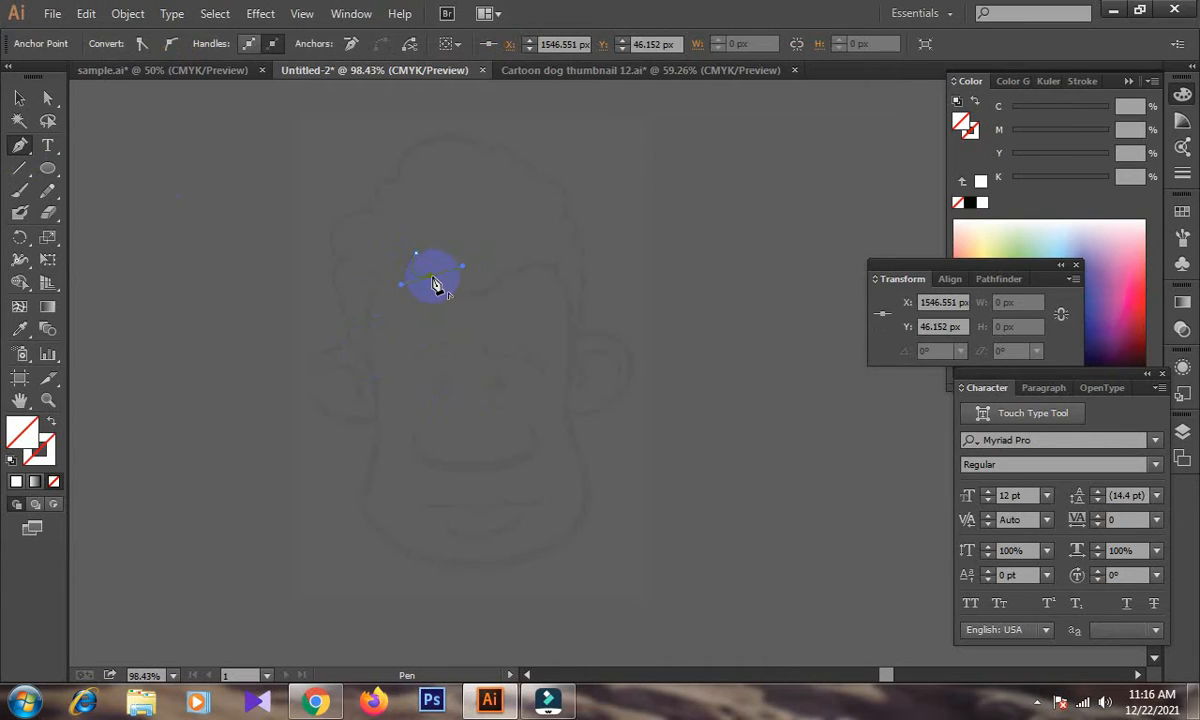
pyautogui.click(971, 132)
pyautogui.click(970, 201)
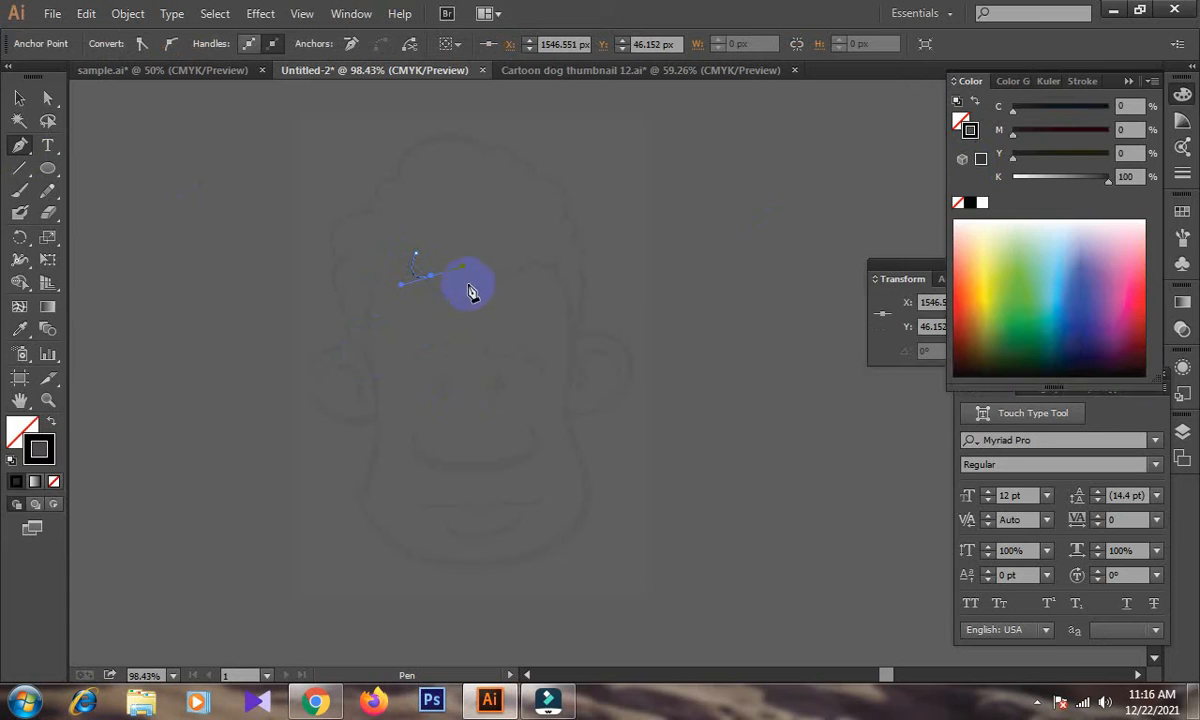
# Continue the face path along the wavy hairline across the forehead to the right edge of the face.
pyautogui.moveTo(457, 302); pyautogui.dragTo(517, 267)
pyautogui.moveTo(463, 299); pyautogui.dragTo(511, 252)
pyautogui.click(501, 276)
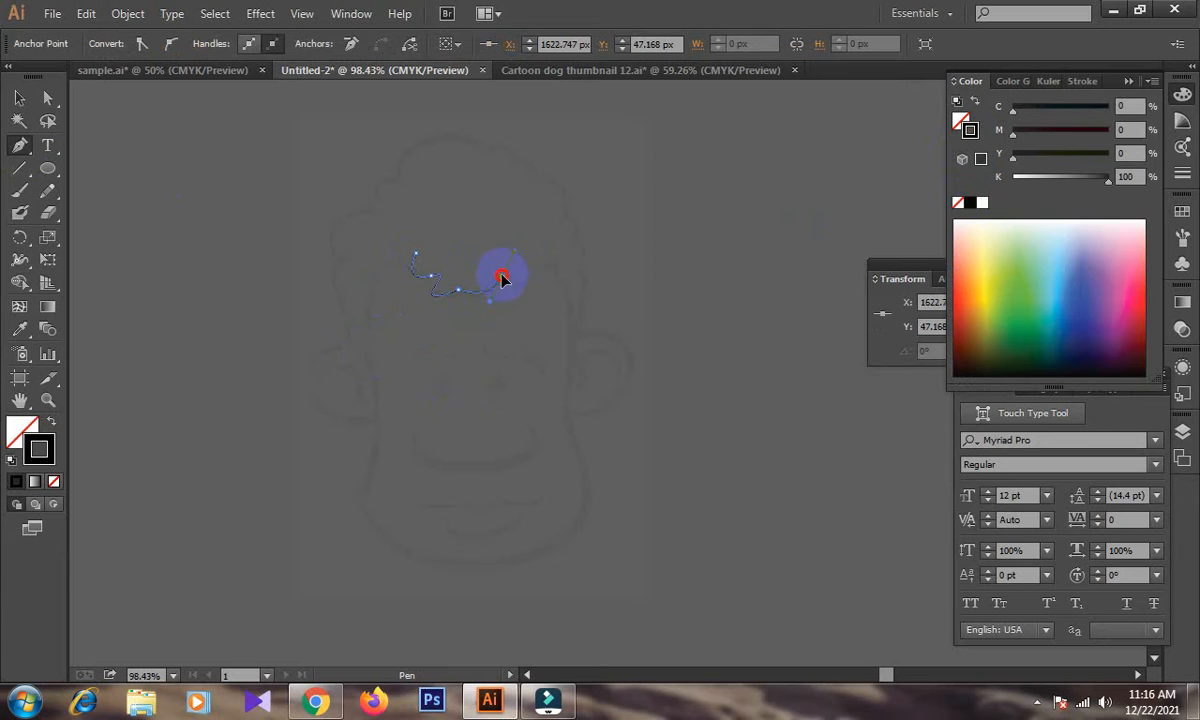
pyautogui.moveTo(532, 259); pyautogui.dragTo(558, 272)
pyautogui.click(557, 262)
pyautogui.hotkey('ctrl', 'z')
pyautogui.hotkey('ctrl', 'z')
pyautogui.moveTo(558, 262); pyautogui.dragTo(576, 245)
pyautogui.click(559, 259)
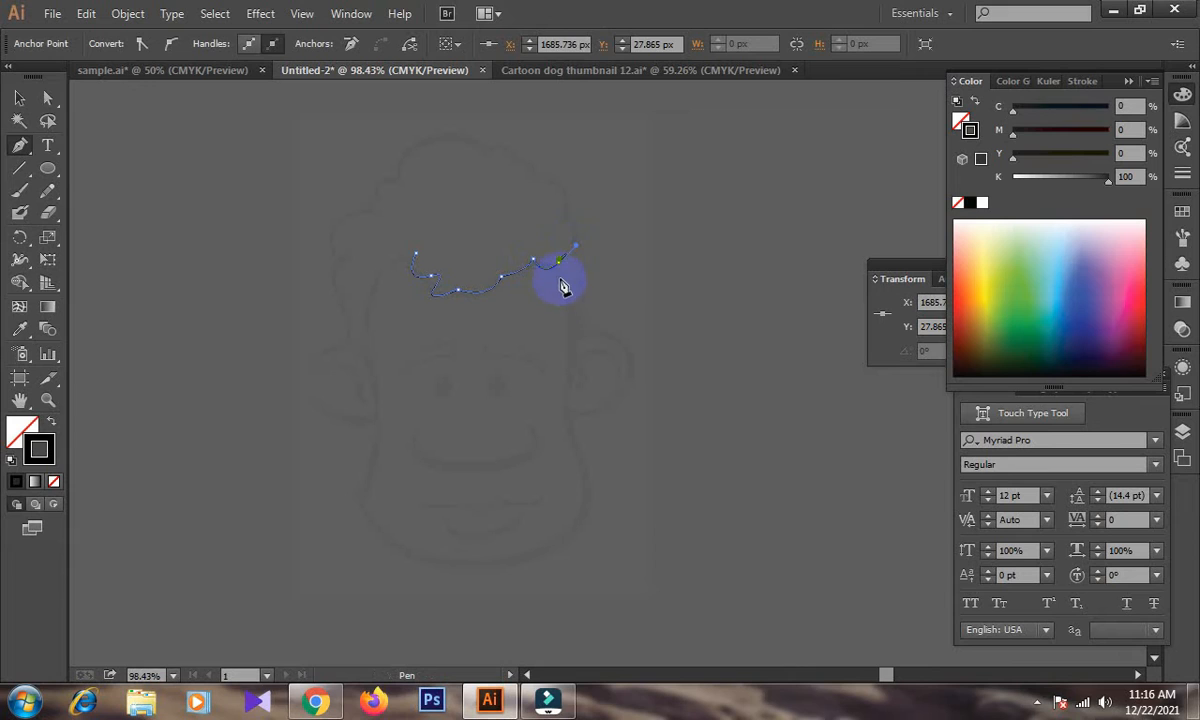
pyautogui.hotkey('ctrl', 'z')
pyautogui.click(558, 262)
pyautogui.click(566, 284)
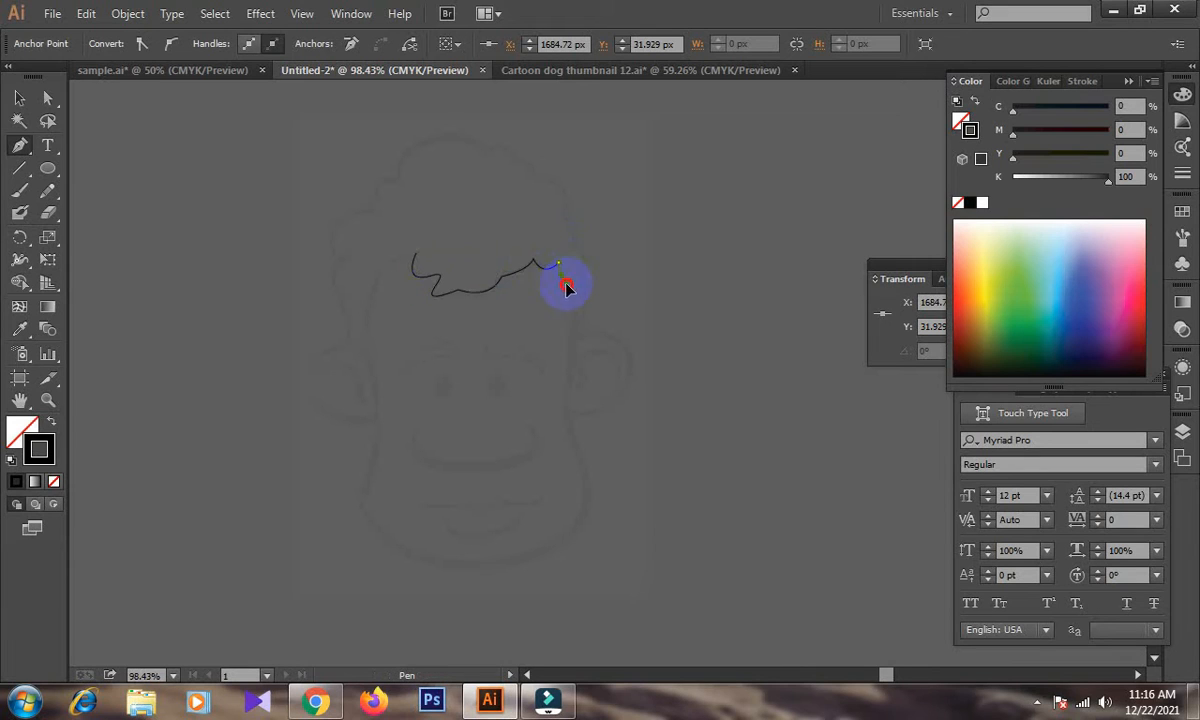
# Trace the right side of the face from the temple past the ear to the jaw.
pyautogui.moveTo(575, 362); pyautogui.dragTo(563, 402)
pyautogui.click(563, 400)
pyautogui.click(568, 437)
pyautogui.click(584, 464)
pyautogui.click(601, 491)
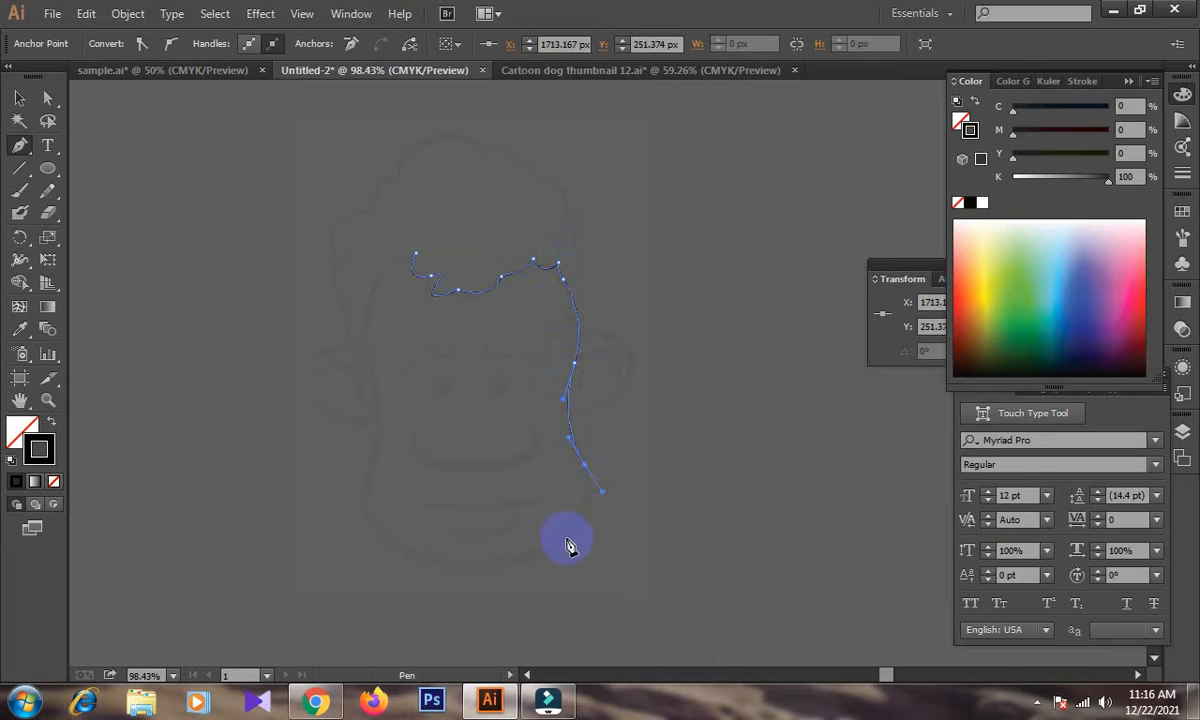
# Trace the chin and the left side of the face, close the outline at the hairline and deselect it.
pyautogui.moveTo(521, 561); pyautogui.dragTo(384, 577)
pyautogui.moveTo(362, 498); pyautogui.dragTo(370, 488)
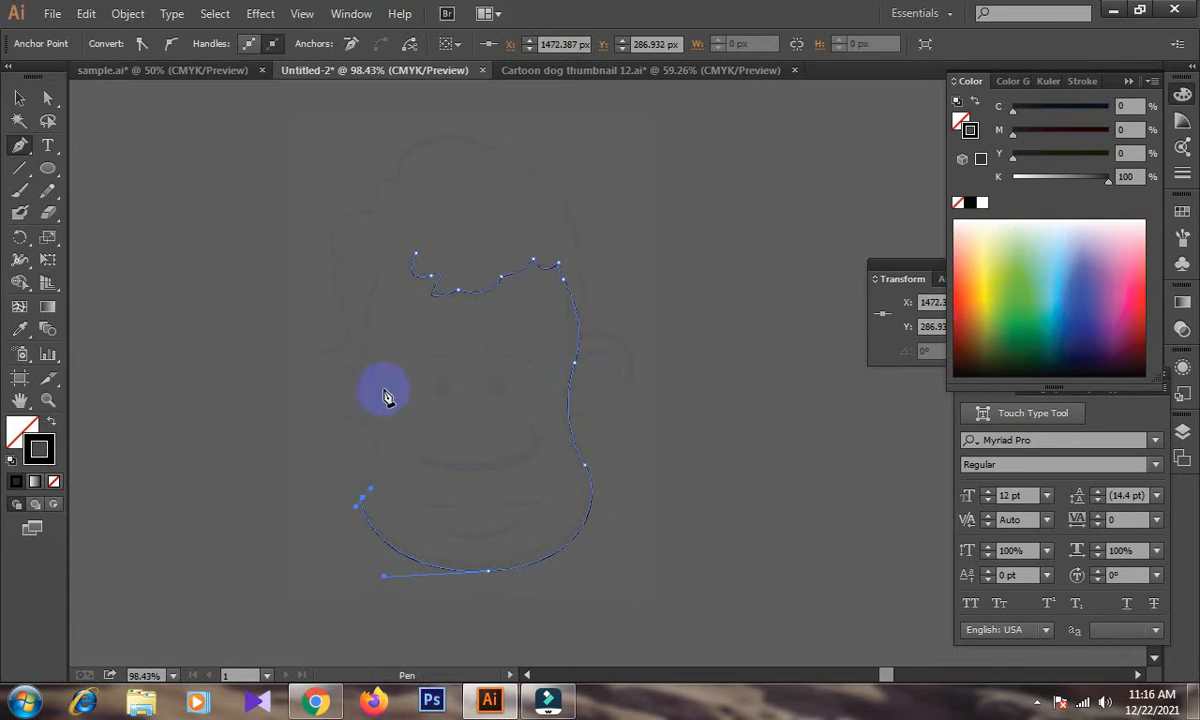
pyautogui.moveTo(372, 361); pyautogui.dragTo(365, 326)
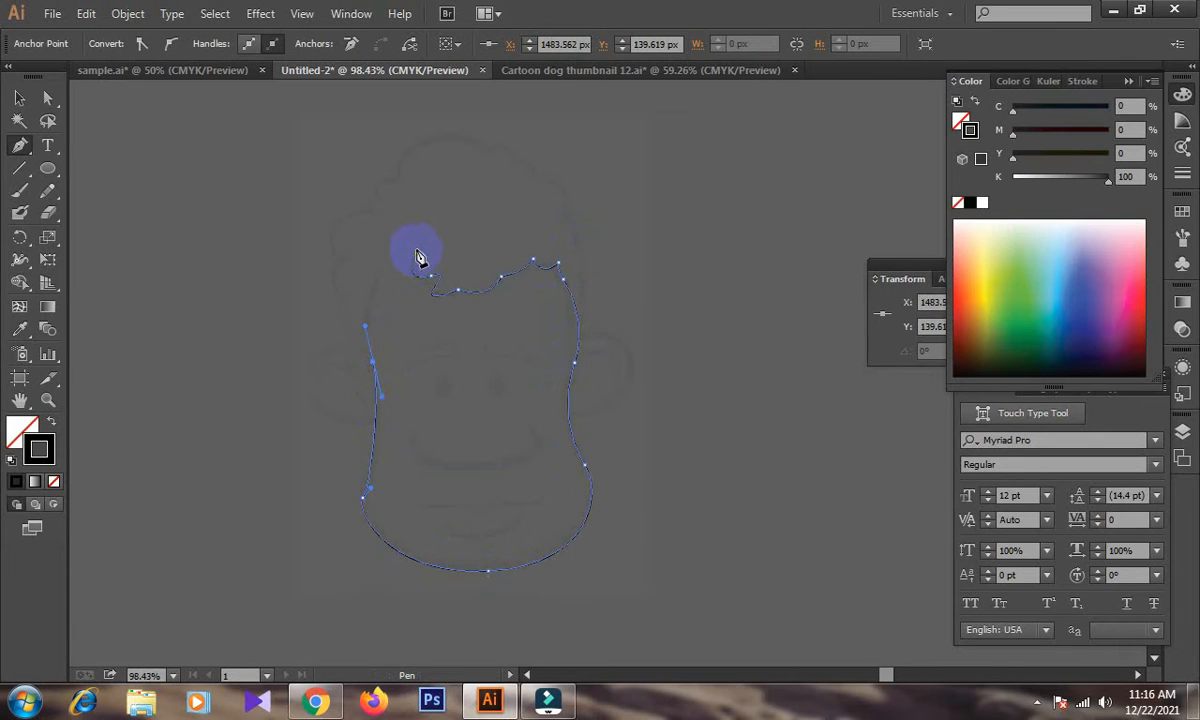
pyautogui.moveTo(417, 260); pyautogui.dragTo(490, 236)
pyautogui.click(20, 98)
pyautogui.click(139, 153)
# Trace the outer edge of the hair with the Pen tool from the left temple over the top of the head.
pyautogui.click(20, 145)
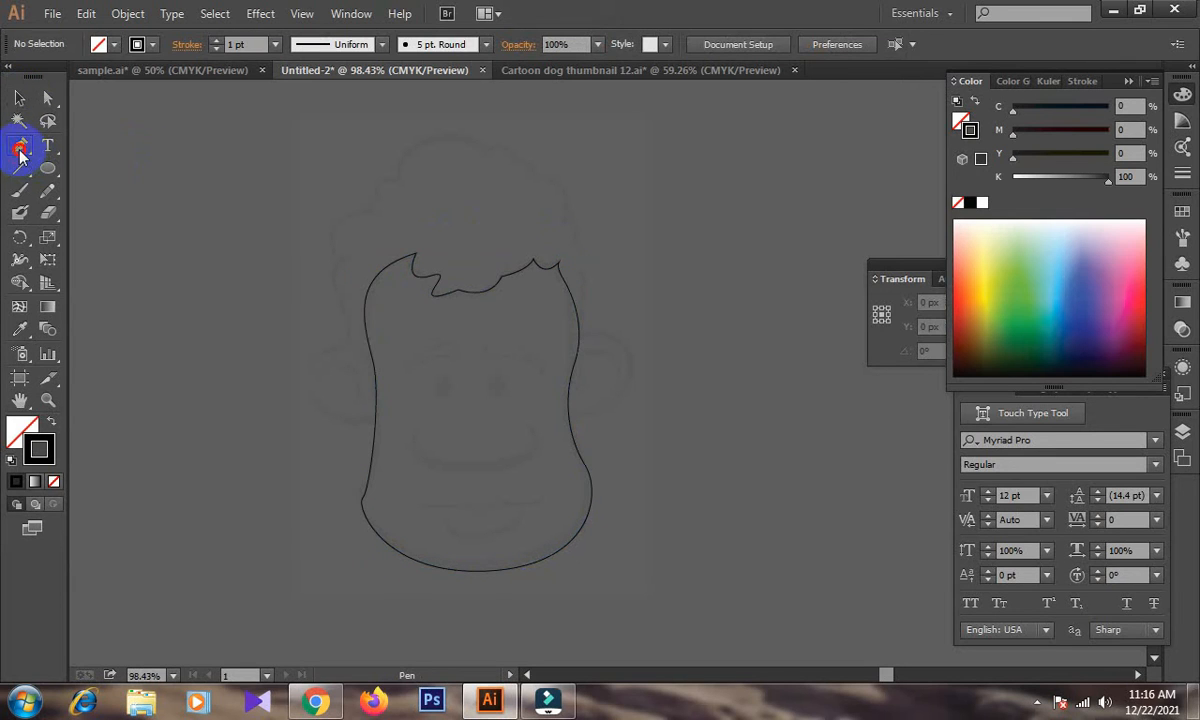
pyautogui.click(373, 362)
pyautogui.moveTo(346, 343); pyautogui.dragTo(456, 184)
pyautogui.moveTo(380, 198); pyautogui.dragTo(380, 190)
pyautogui.moveTo(402, 180); pyautogui.dragTo(419, 184)
pyautogui.click(401, 180)
pyautogui.moveTo(447, 138); pyautogui.dragTo(514, 181)
pyautogui.click(492, 157)
pyautogui.click(513, 160)
pyautogui.keyDown('ctrl'); pyautogui.click(534, 188); pyautogui.keyUp('ctrl')
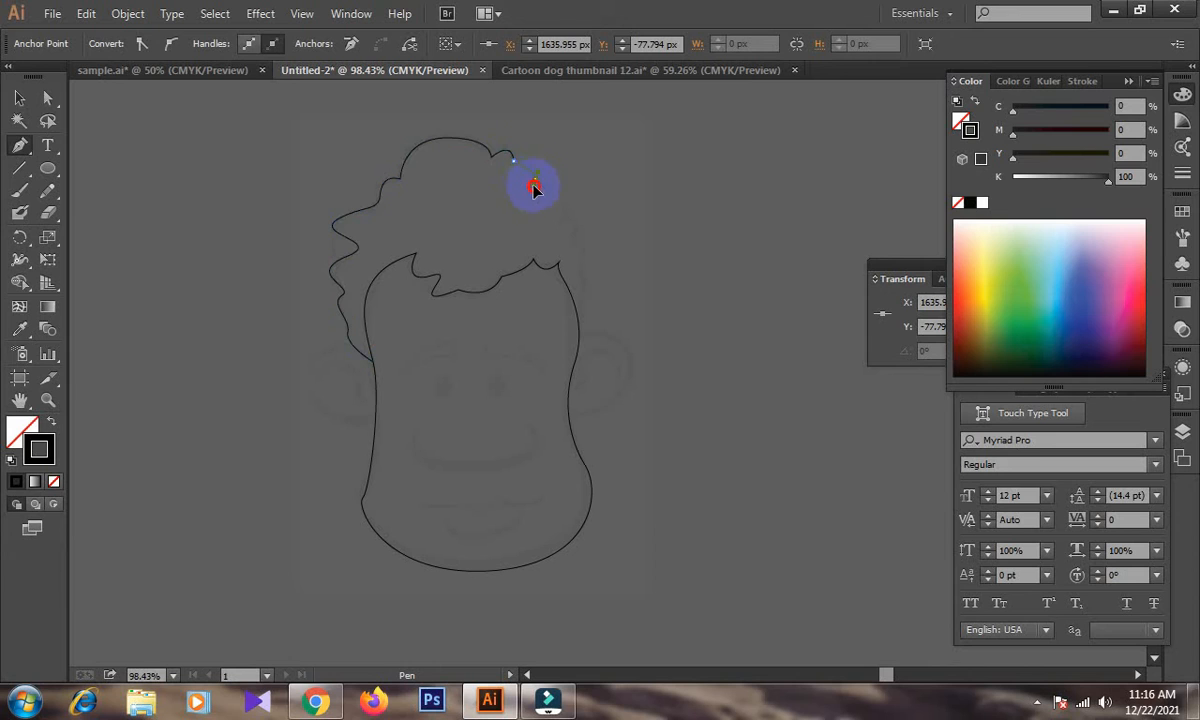
# Continue the hair outline down the right side to the edge of the face and deselect it.
pyautogui.moveTo(533, 200); pyautogui.dragTo(576, 356)
pyautogui.click(535, 180)
pyautogui.click(565, 217)
pyautogui.click(572, 246)
pyautogui.click(579, 267)
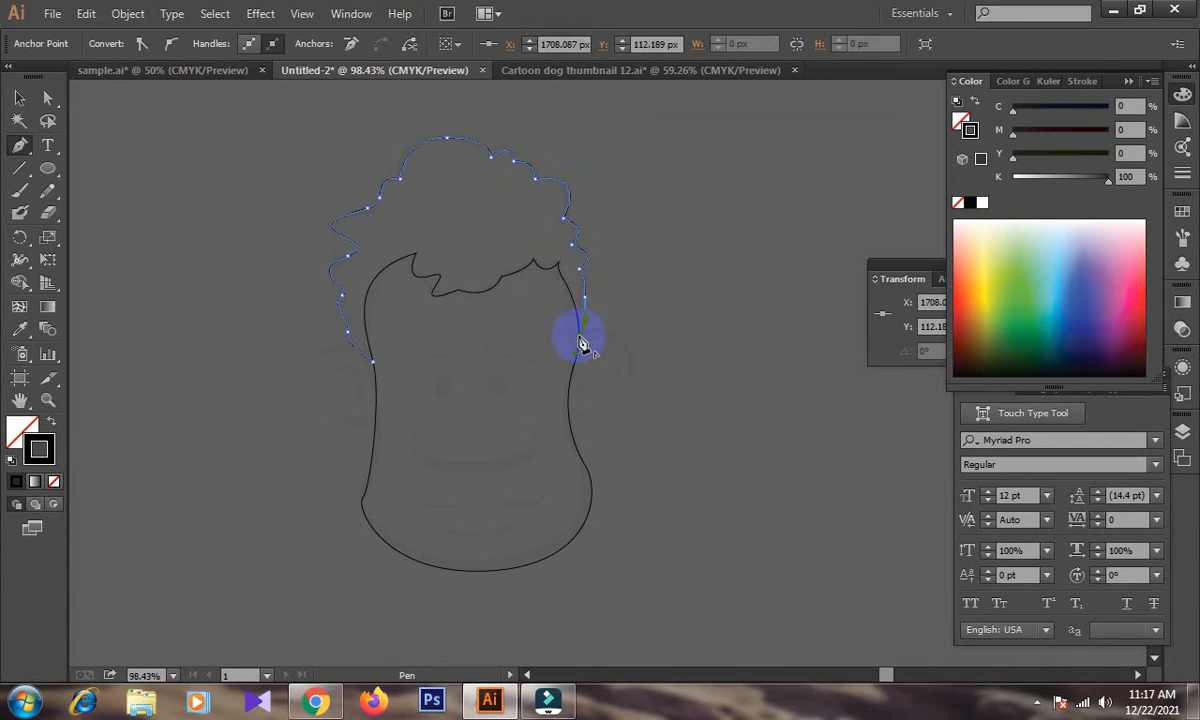
pyautogui.click(19, 97)
pyautogui.hotkey('ctrl', 'shift', 'a')
pyautogui.click(22, 146)
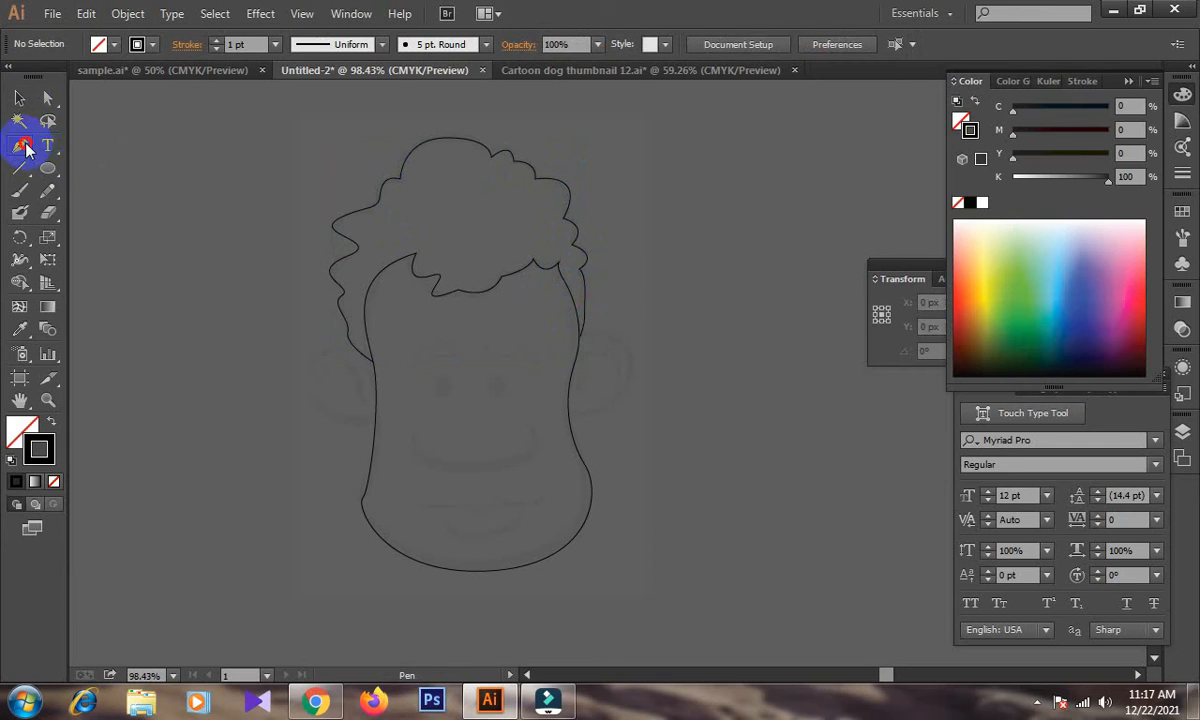
pyautogui.scroll(-2, 256, 250)
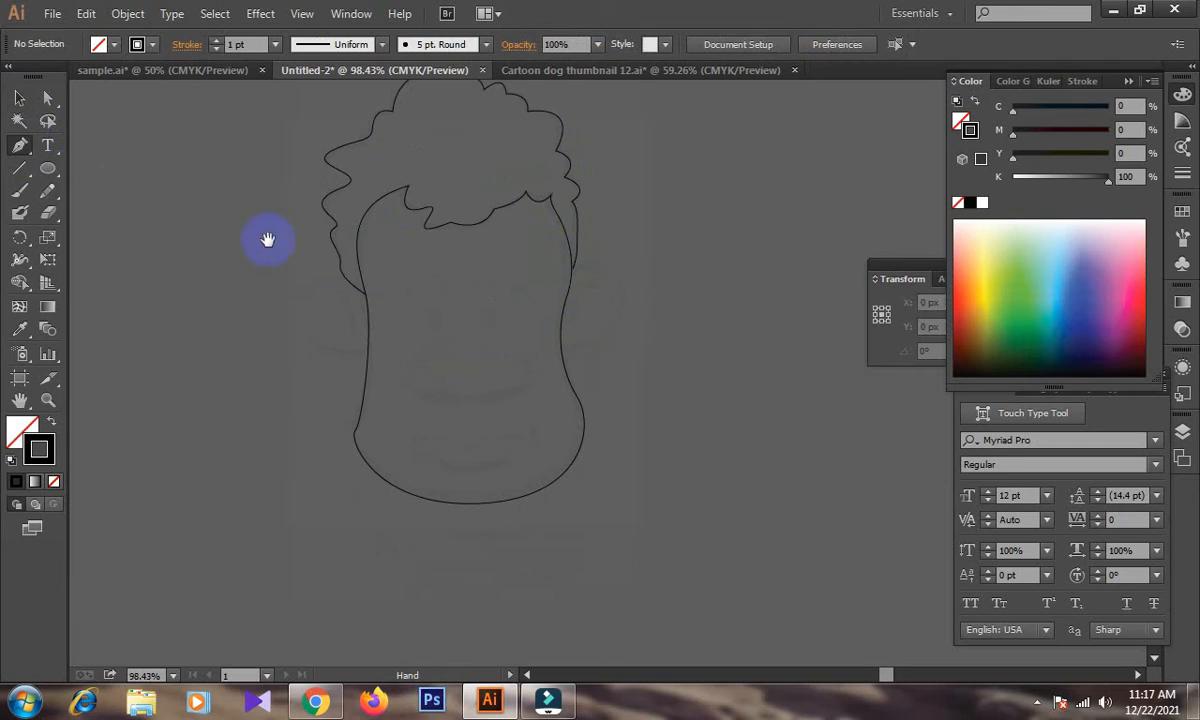
pyautogui.click(573, 274)
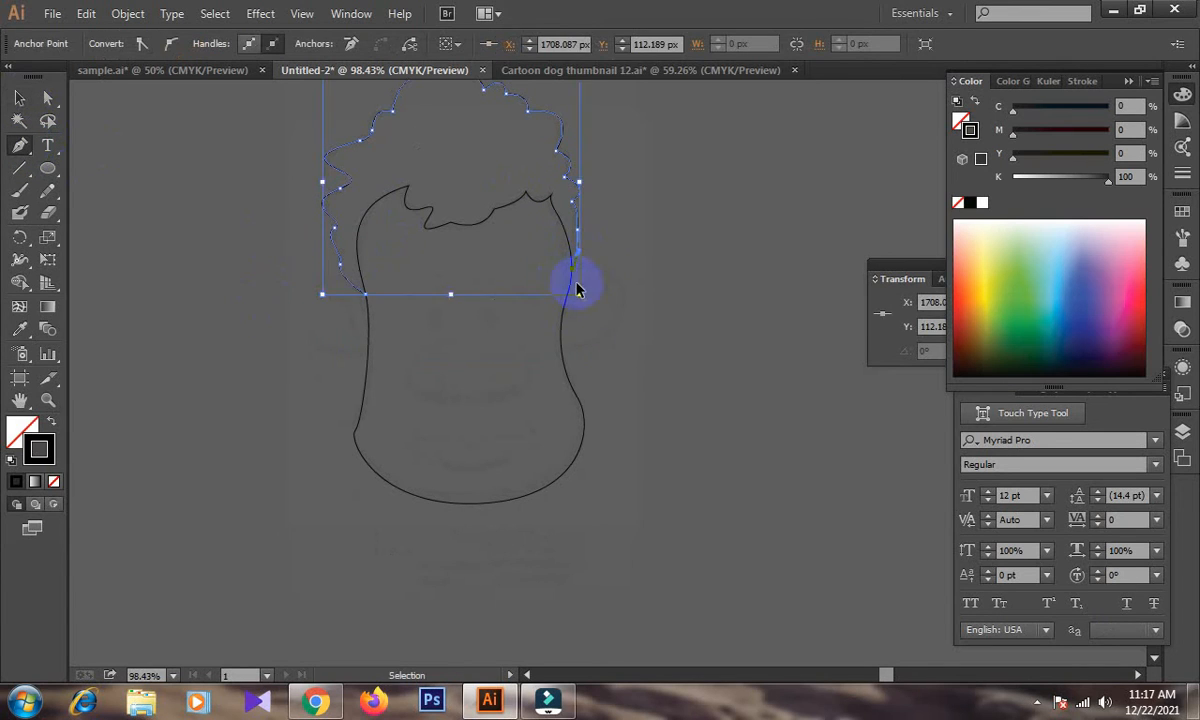
pyautogui.click(19, 97)
pyautogui.hotkey('ctrl', 'shift', 'a')
# Trace the outer curve of the right ear with the Pen tool from below the hair back to the cheek.
pyautogui.click(20, 146)
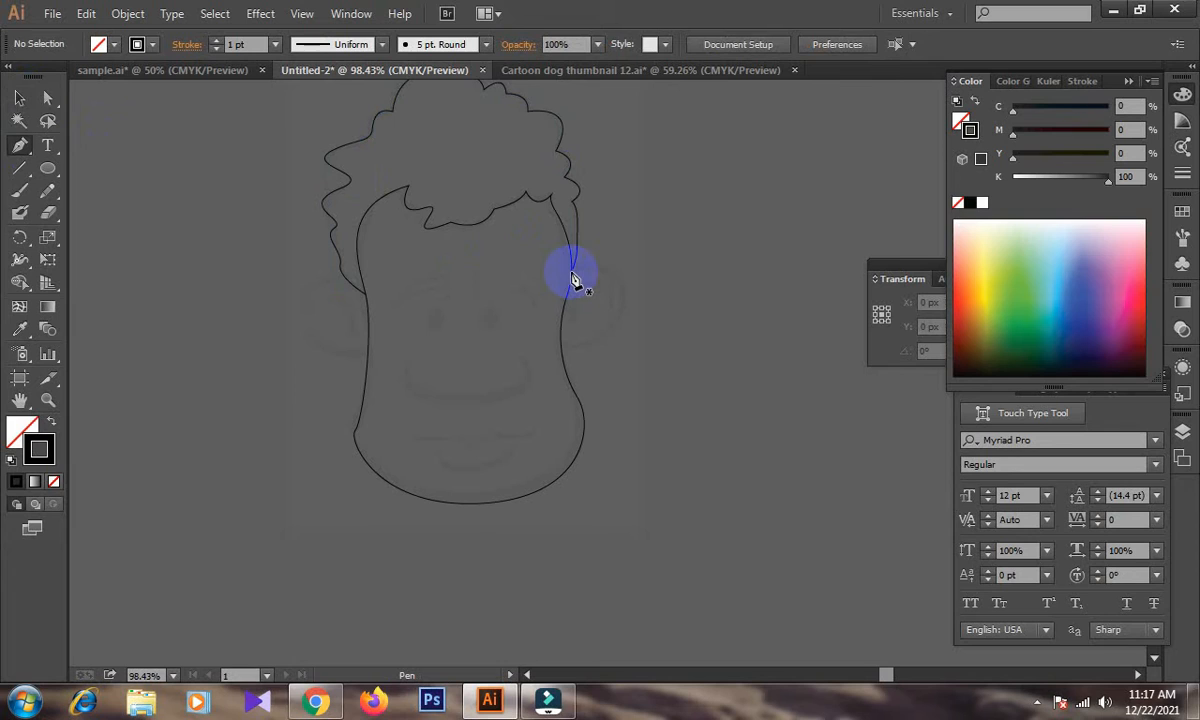
pyautogui.moveTo(573, 274); pyautogui.dragTo(642, 338)
pyautogui.click(561, 346)
pyautogui.moveTo(556, 335); pyautogui.dragTo(565, 366)
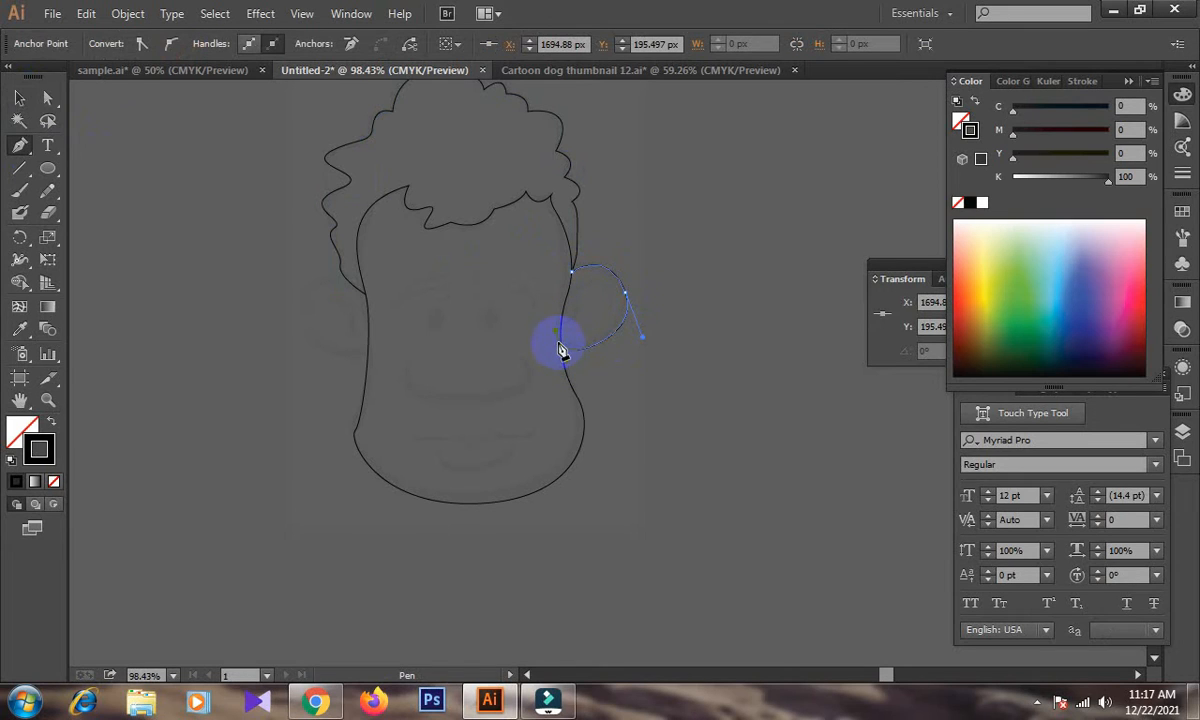
pyautogui.click(19, 98)
pyautogui.hotkey('ctrl', 'shift', 'a')
# Draw the inner curve of the right ear with the Pen tool, starting and ending on the edge of the face.
pyautogui.click(19, 146)
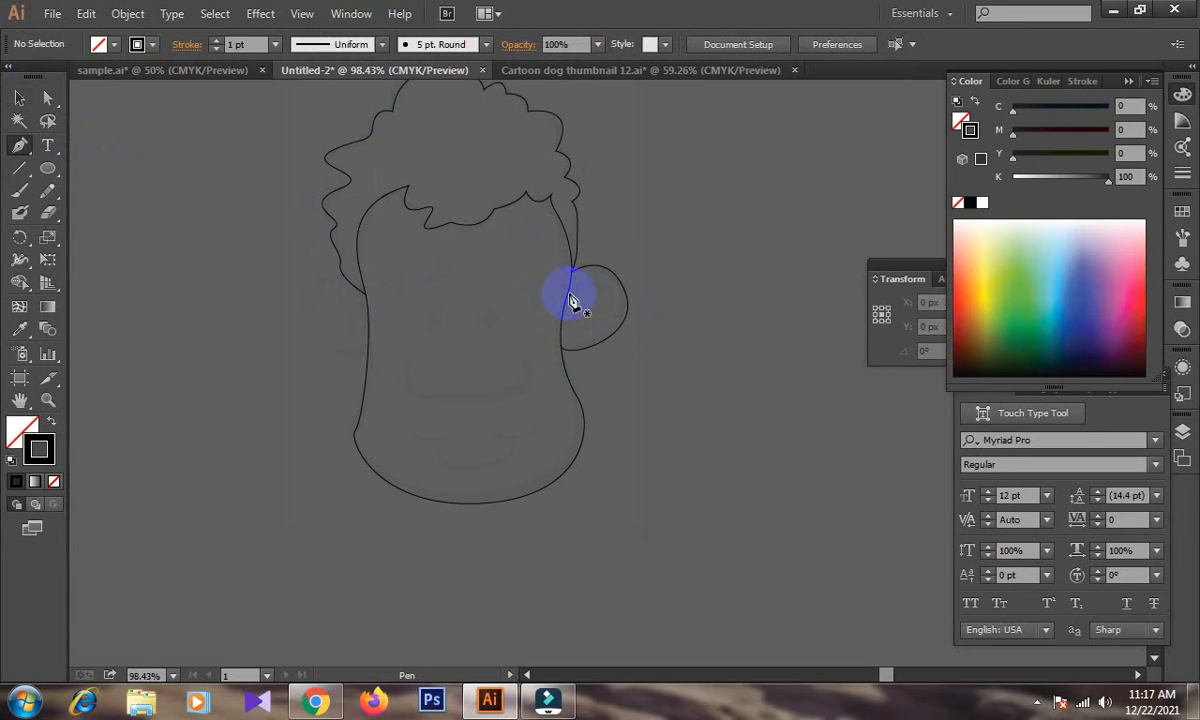
pyautogui.click(568, 296)
pyautogui.moveTo(619, 302); pyautogui.dragTo(565, 332)
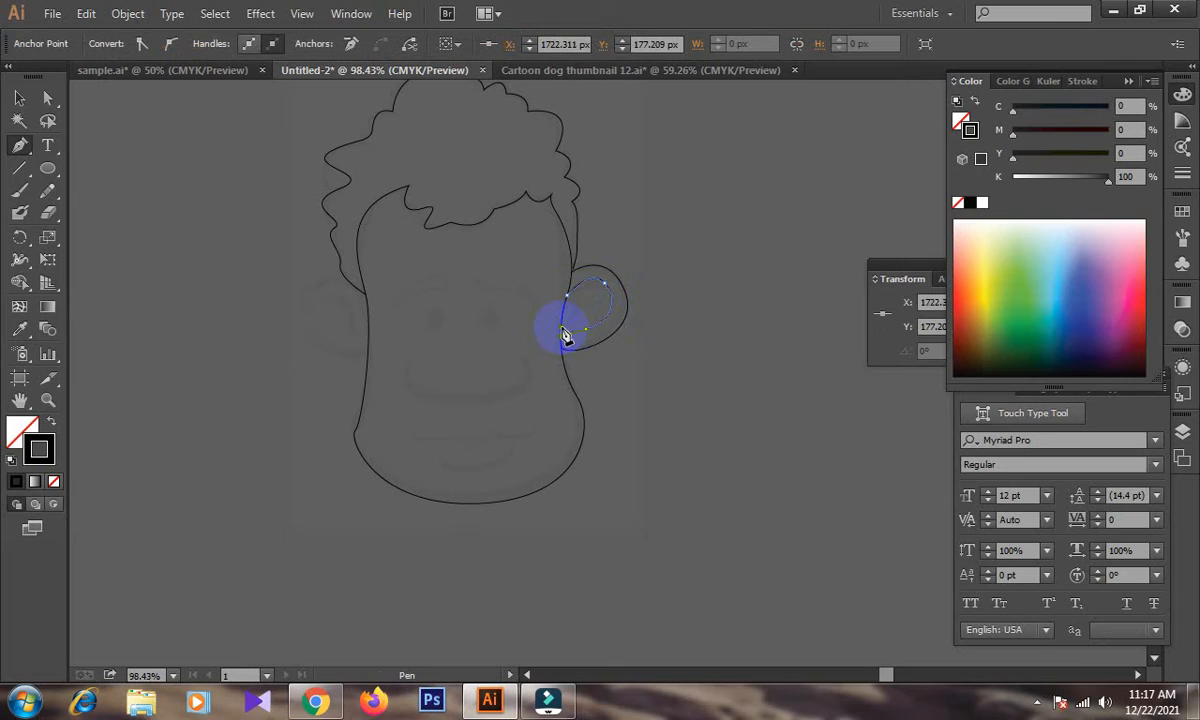
pyautogui.click(18, 98)
# Start the left ear's outline with a Pen tool anchor point on the face edge, just below the hair.
pyautogui.click(19, 146)
pyautogui.click(305, 225)
pyautogui.click(366, 300)
pyautogui.moveTo(368, 303); pyautogui.dragTo(328, 288)
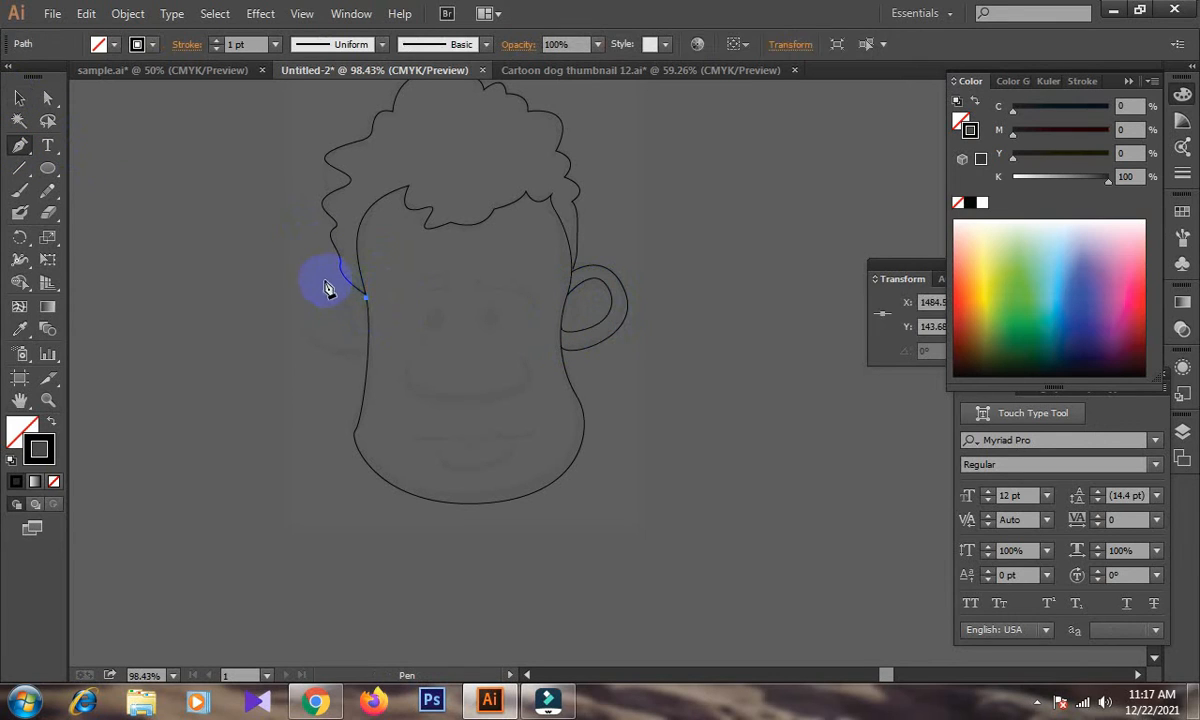
pyautogui.click(315, 299)
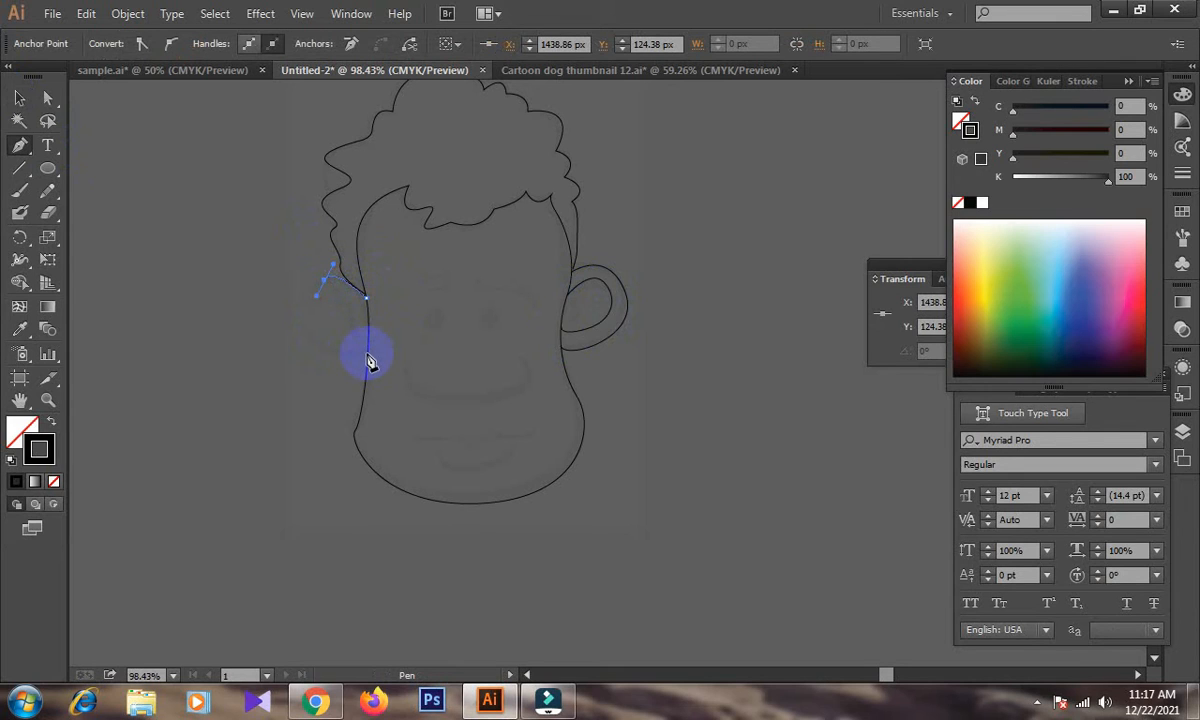
pyautogui.moveTo(367, 358); pyautogui.dragTo(471, 360)
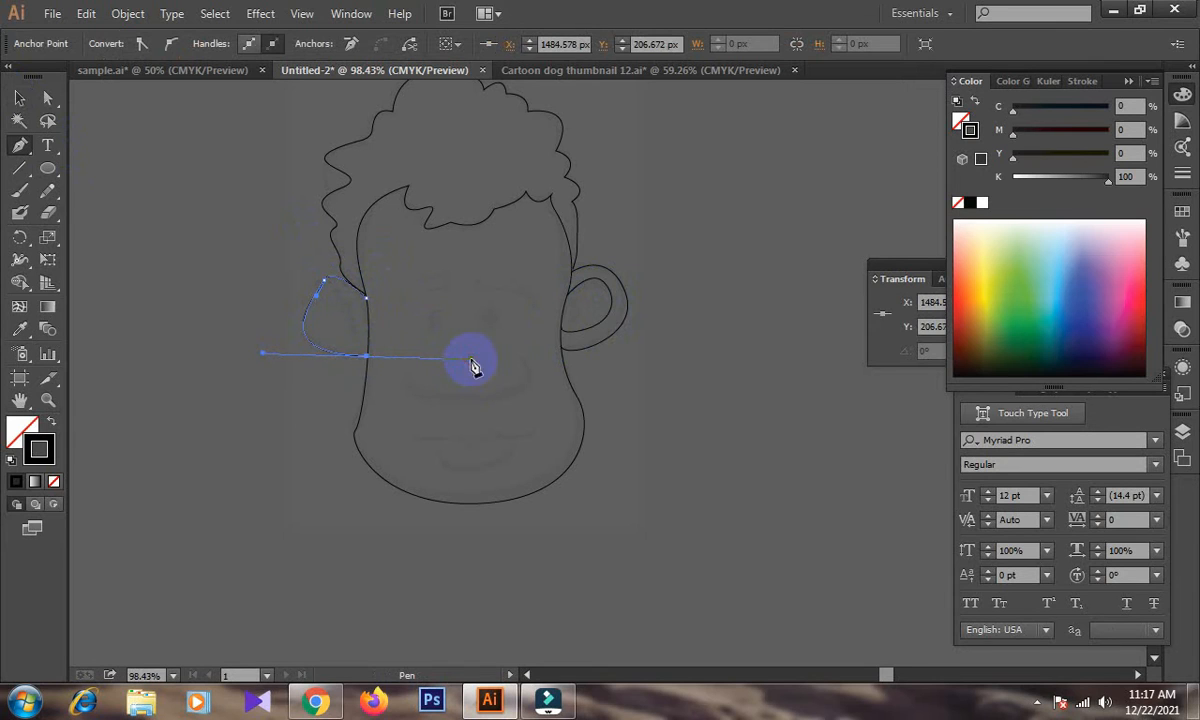
pyautogui.hotkey('ctrl', 'z')
pyautogui.hotkey('ctrl', 'z')
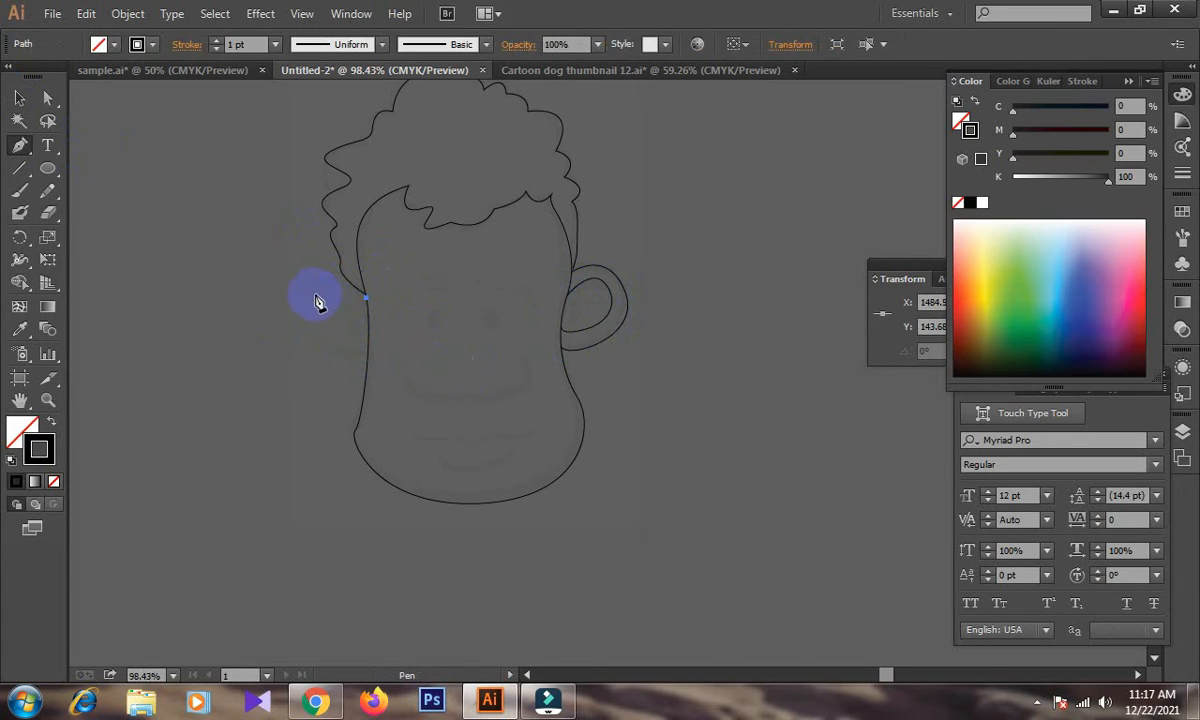
# Trace the outer curve of the left ear around and back to the edge of the face, then deselect it.
pyautogui.moveTo(307, 294); pyautogui.dragTo(281, 324)
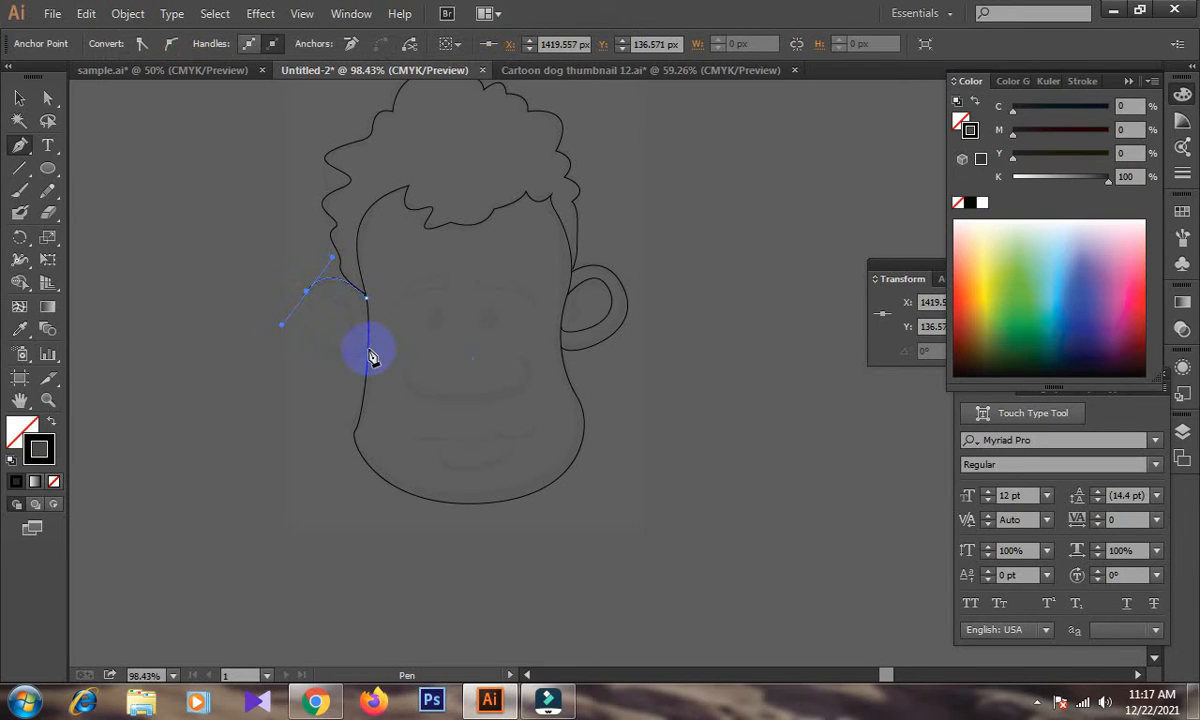
pyautogui.moveTo(395, 331); pyautogui.dragTo(405, 315)
pyautogui.click(19, 98)
pyautogui.click(19, 145)
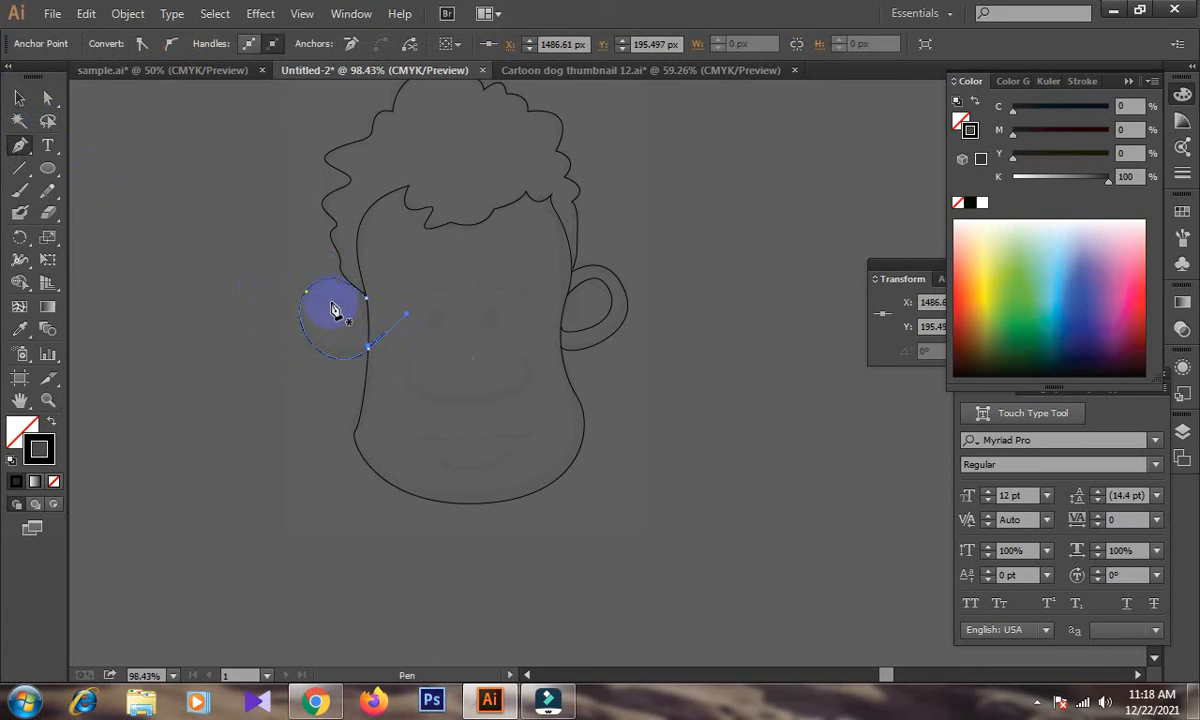
pyautogui.hotkey('ctrl', 'z')
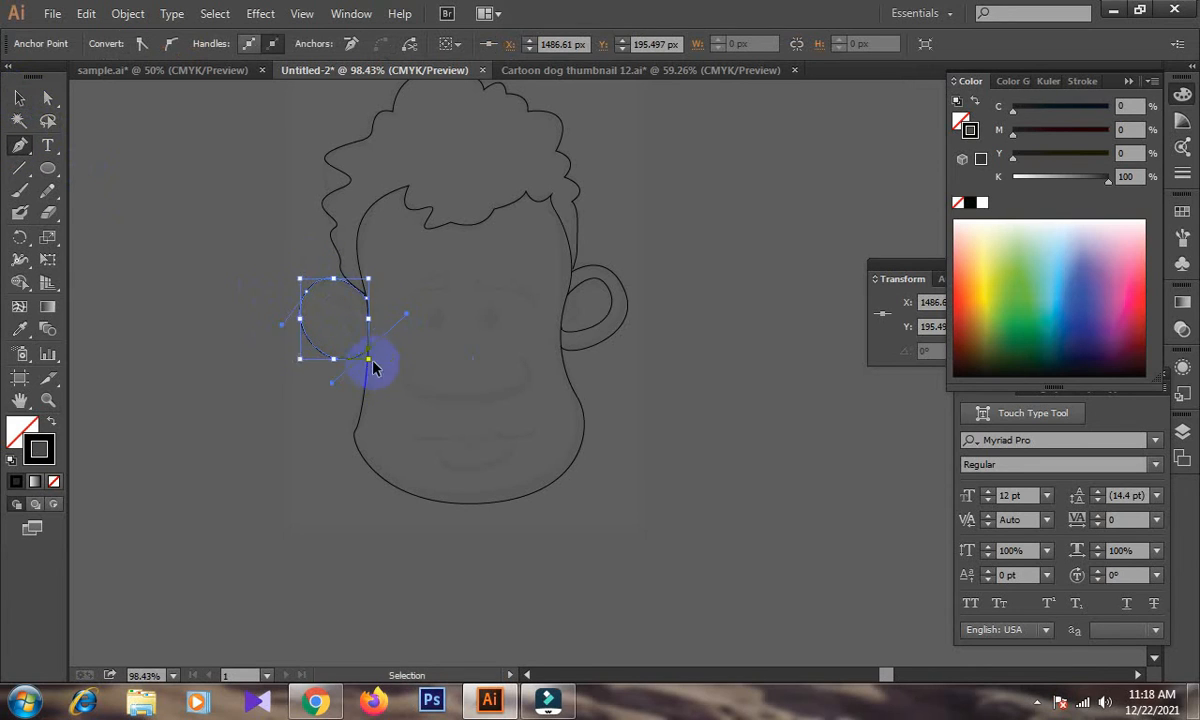
pyautogui.click(369, 347)
pyautogui.hotkey('ctrl', 'z')
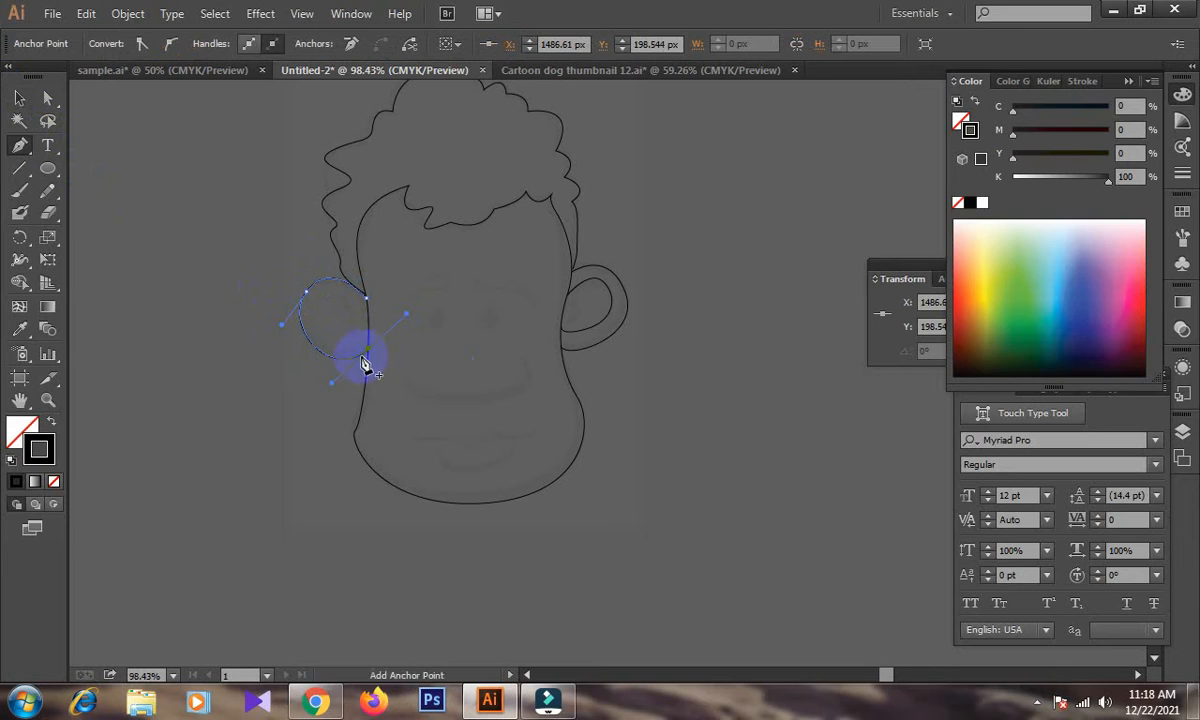
pyautogui.click(17, 97)
pyautogui.click(81, 178)
# Draw the teardrop-shaped inner curve of the left ear with the Pen tool, ending at the ear's lower base.
pyautogui.click(19, 145)
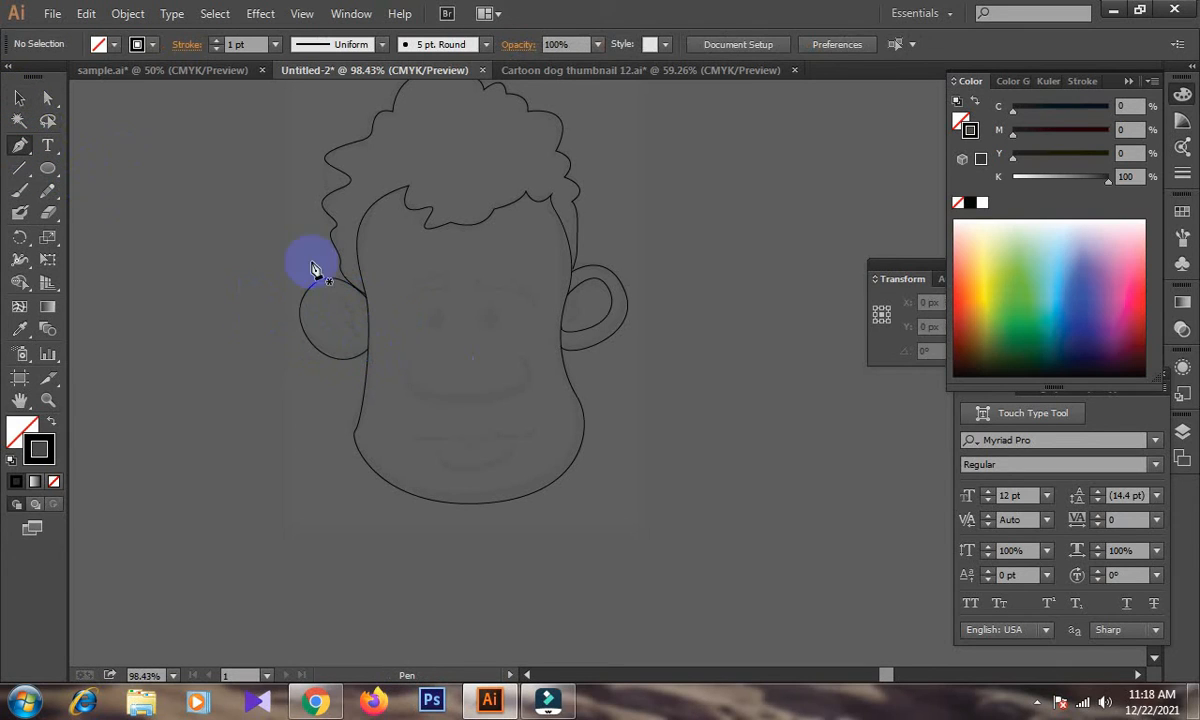
pyautogui.click(369, 339)
pyautogui.moveTo(352, 319); pyautogui.dragTo(308, 321)
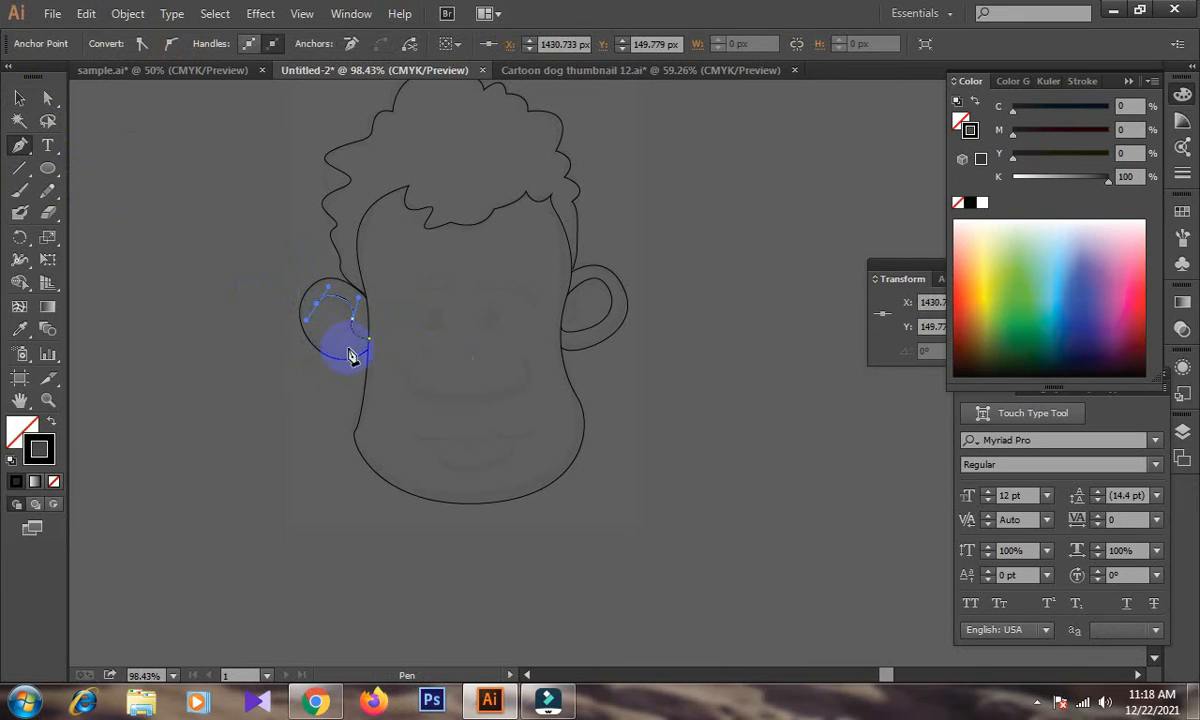
pyautogui.moveTo(368, 349); pyautogui.dragTo(396, 386)
pyautogui.click(15, 99)
pyautogui.click(200, 275)
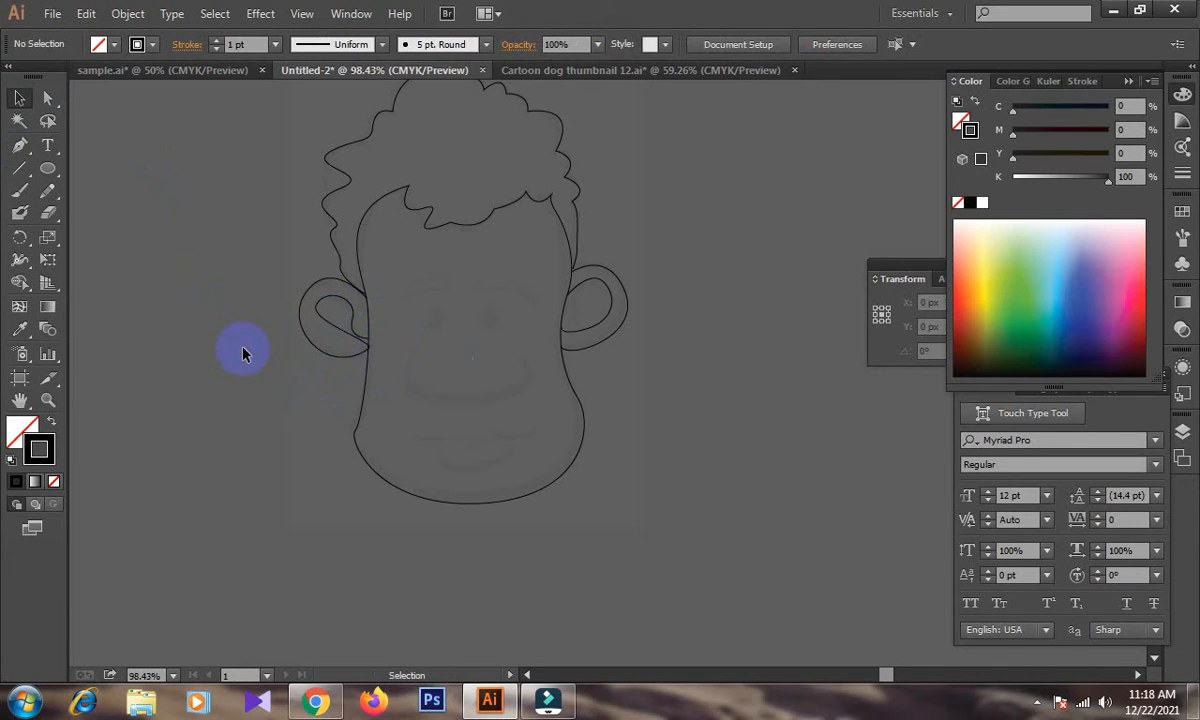
# Delete the inner and outer curves of the right ear.
pyautogui.click(612, 317)
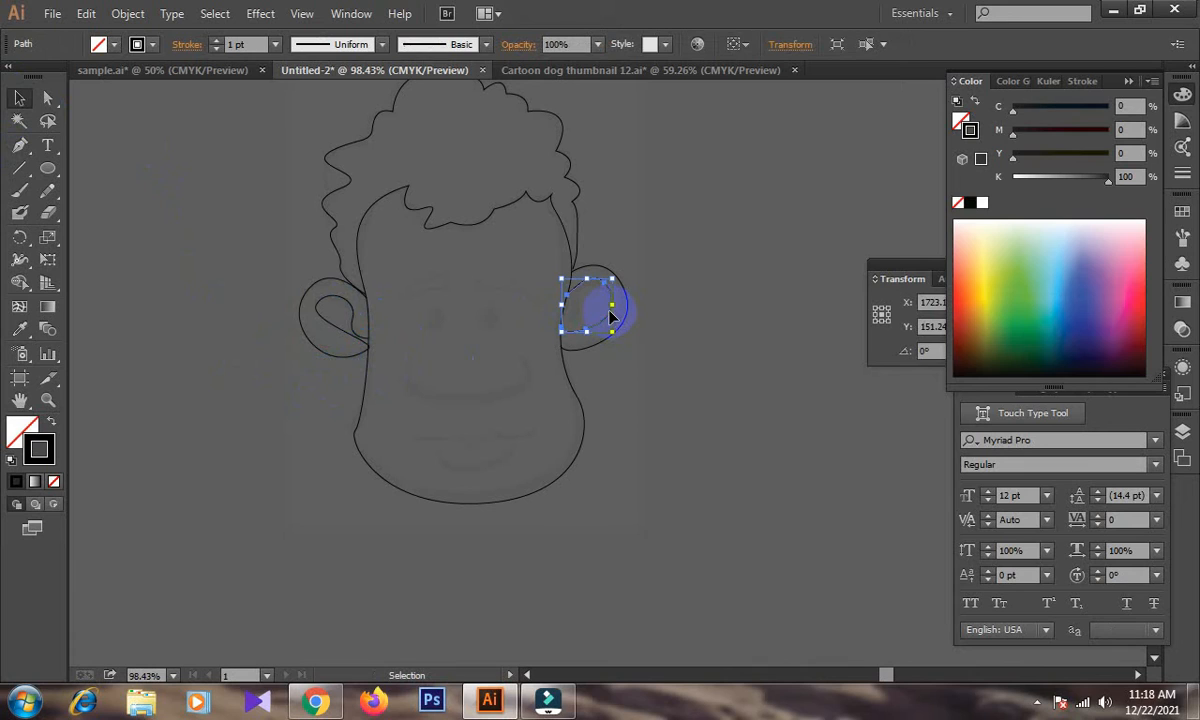
pyautogui.press('Delete')
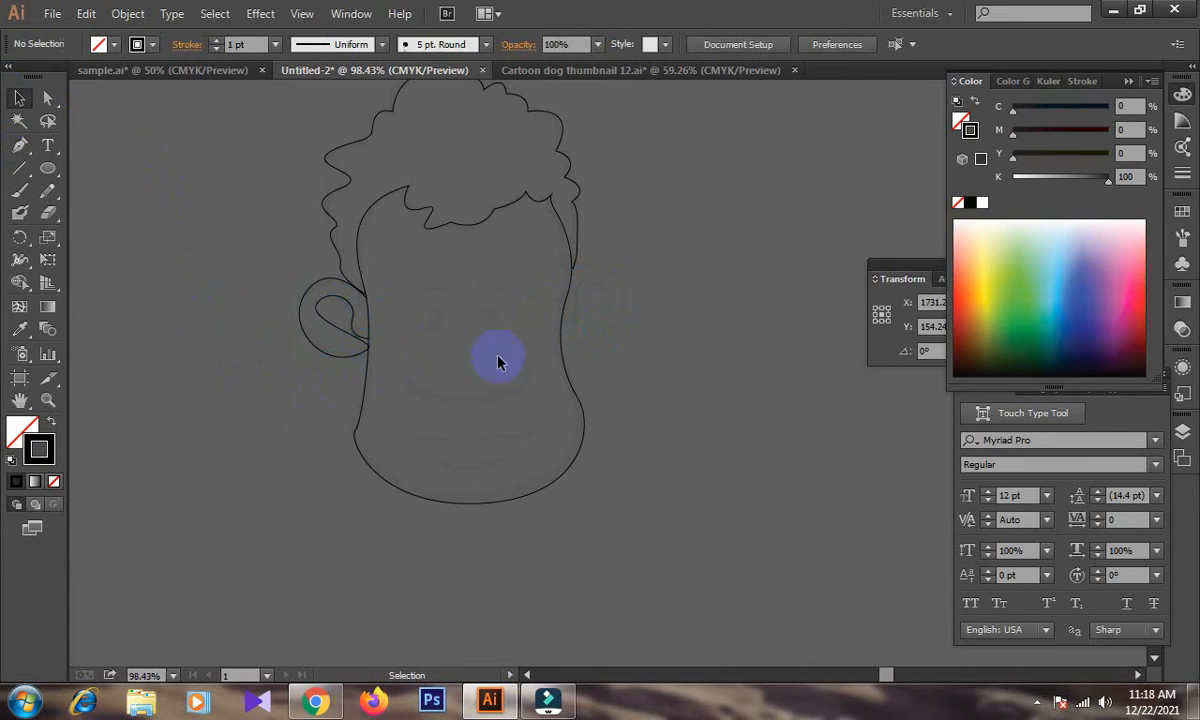
# Duplicate the left ear onto the right side of the face and reflect the copy so that it mirrors the original.
pyautogui.click(366, 357)
pyautogui.moveTo(366, 357); pyautogui.dragTo(628, 349)
pyautogui.rightClick(628, 346)
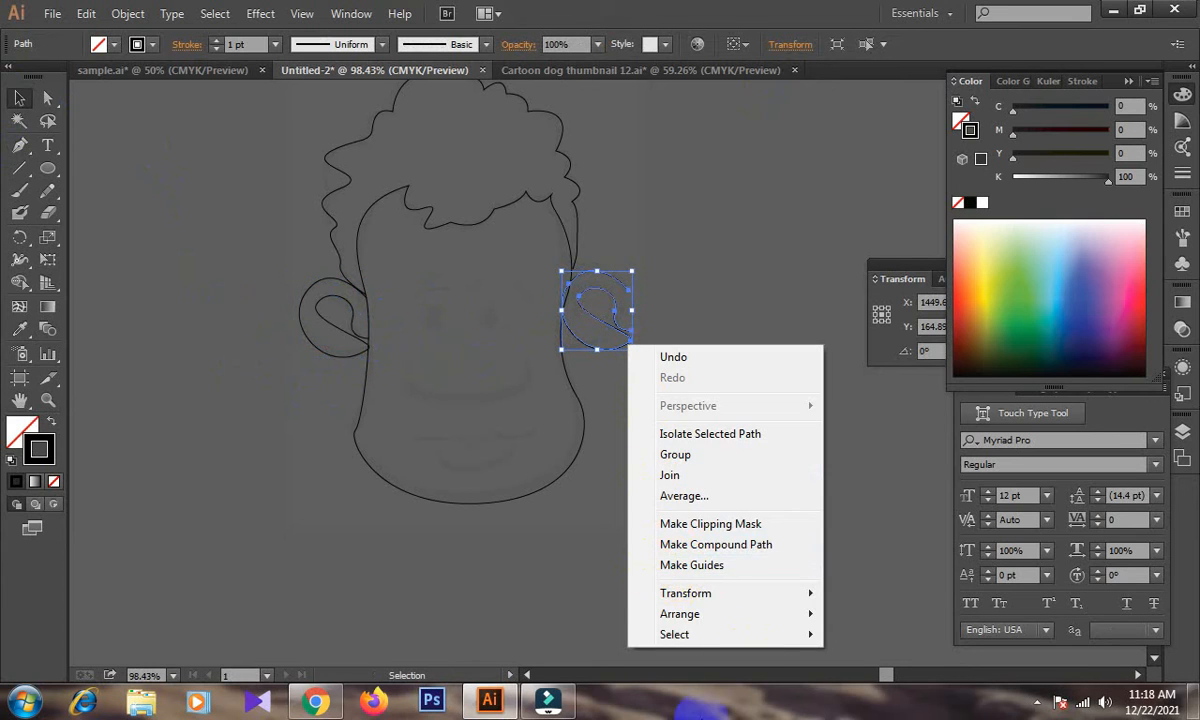
pyautogui.moveTo(670, 594)
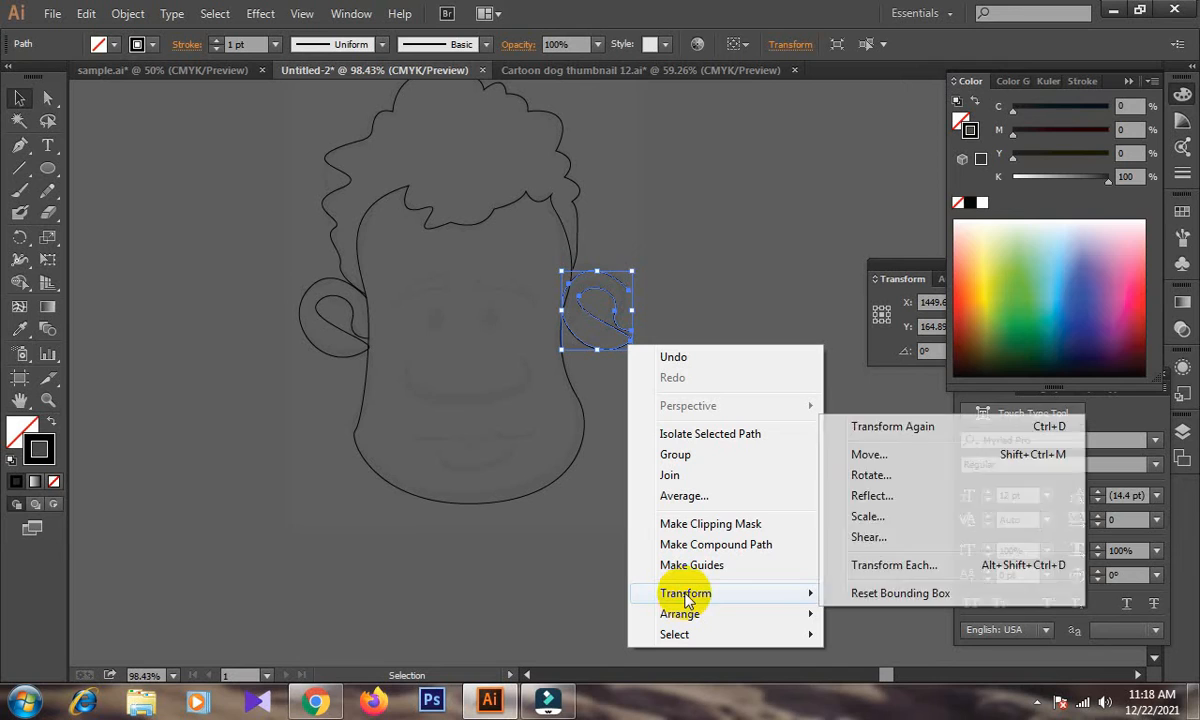
pyautogui.click(874, 494)
pyautogui.click(626, 467)
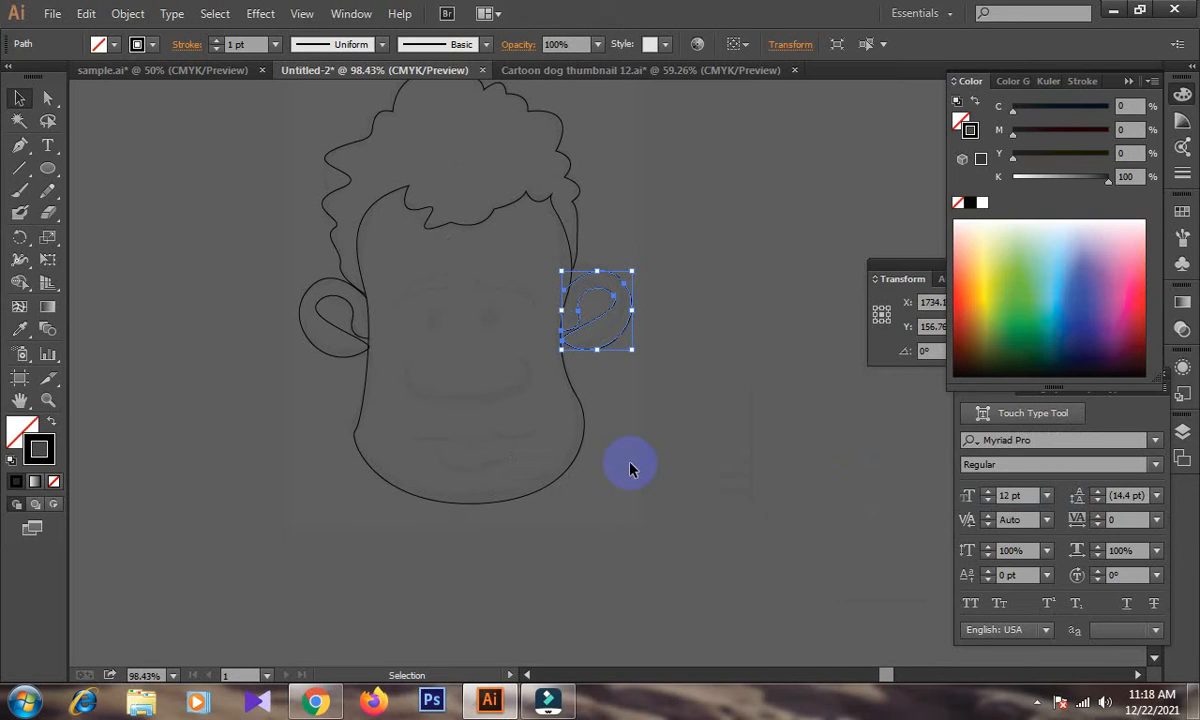
# Nudge the mirrored right ear into place so that it meets the right edge of the face, and deselect it.
pyautogui.click(690, 420)
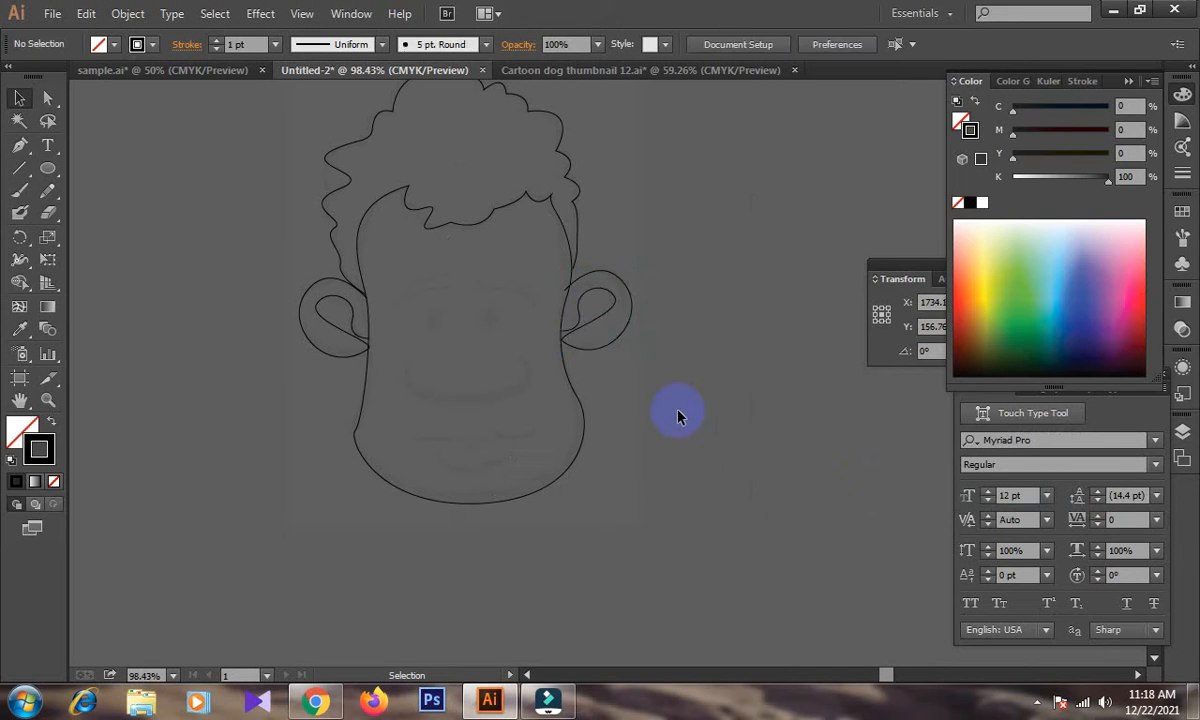
pyautogui.click(614, 346)
pyautogui.moveTo(639, 359); pyautogui.dragTo(684, 383)
pyautogui.click(648, 365)
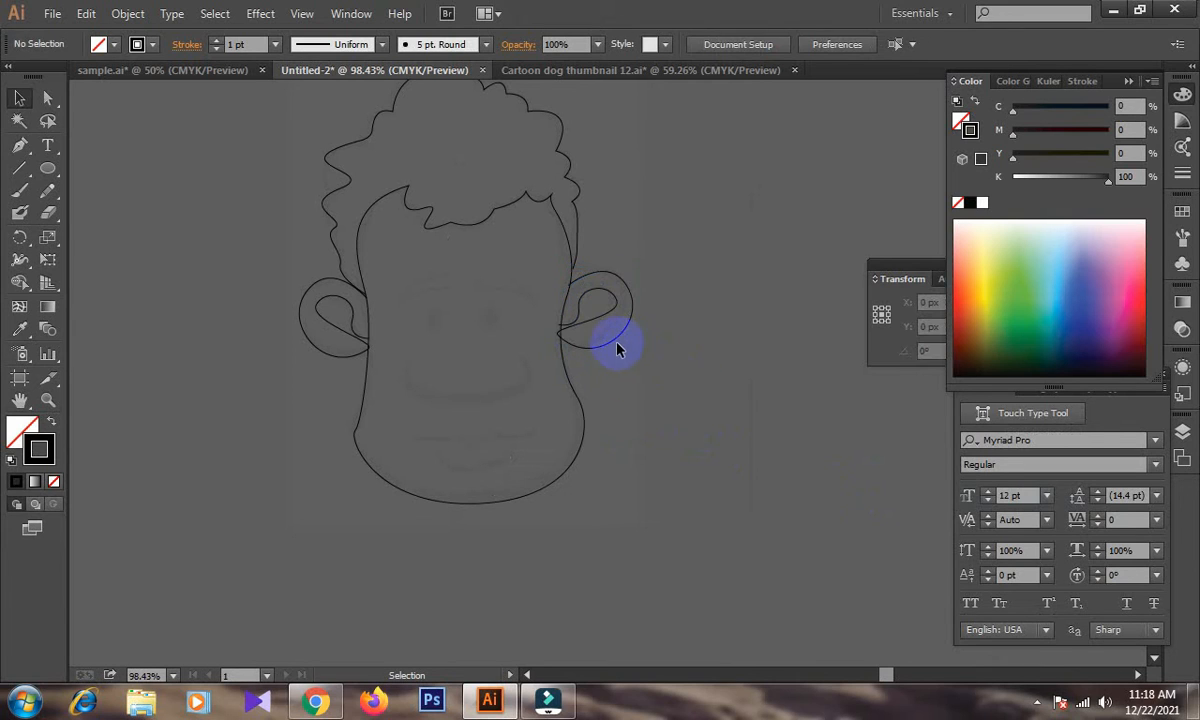
pyautogui.moveTo(615, 345); pyautogui.dragTo(621, 346)
pyautogui.click(665, 358)
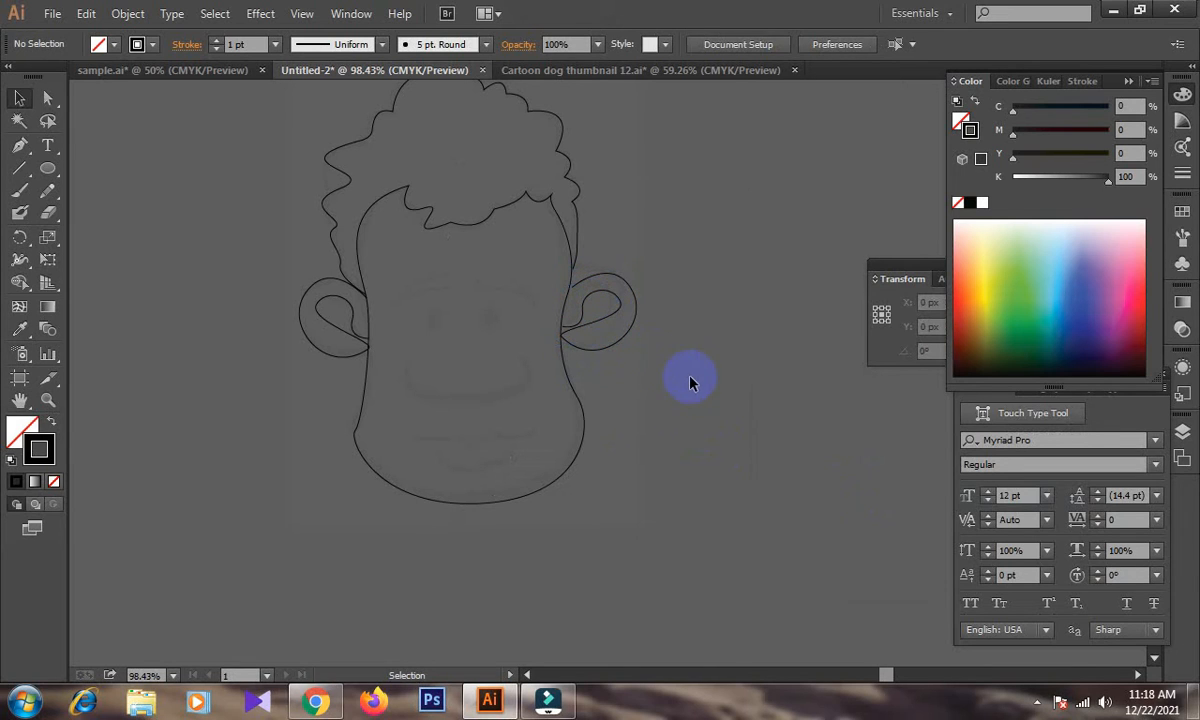
# Move the upper end points of the right ear's outer and inner curves onto the face outline with Direct Selection.
pyautogui.click(50, 96)
pyautogui.hotkey('ctrl', 'space')
pyautogui.moveTo(383, 198); pyautogui.dragTo(774, 371)
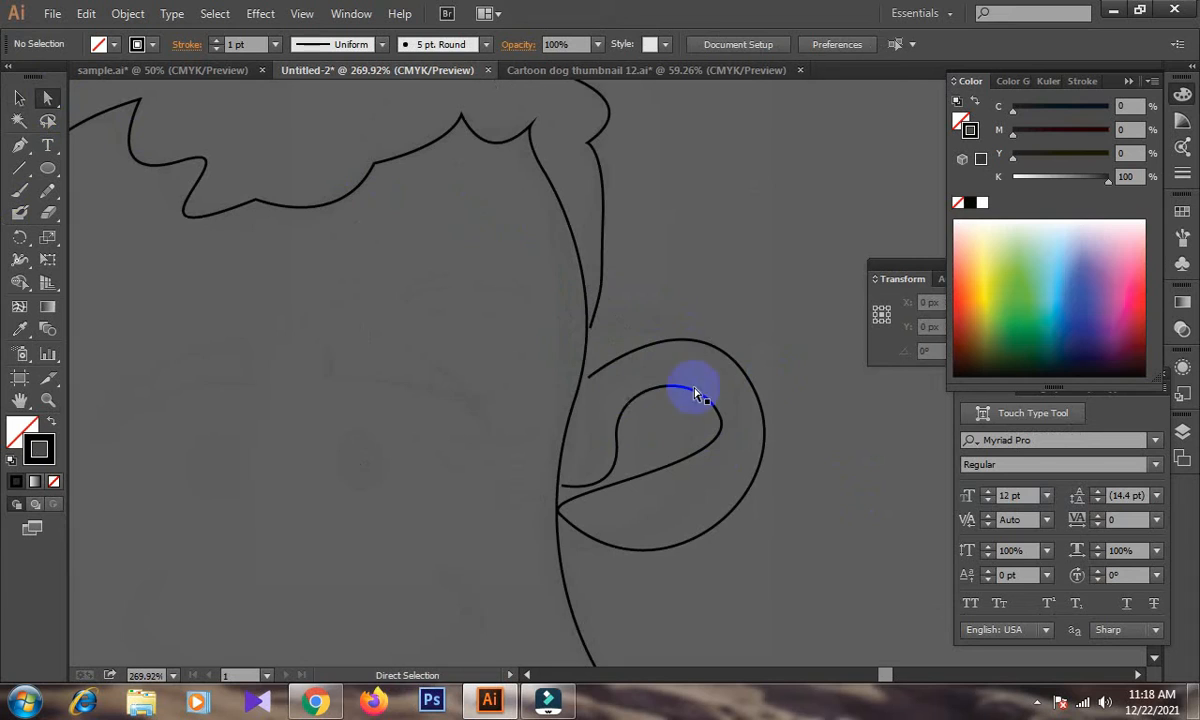
pyautogui.moveTo(588, 383); pyautogui.dragTo(581, 380)
pyautogui.click(547, 490)
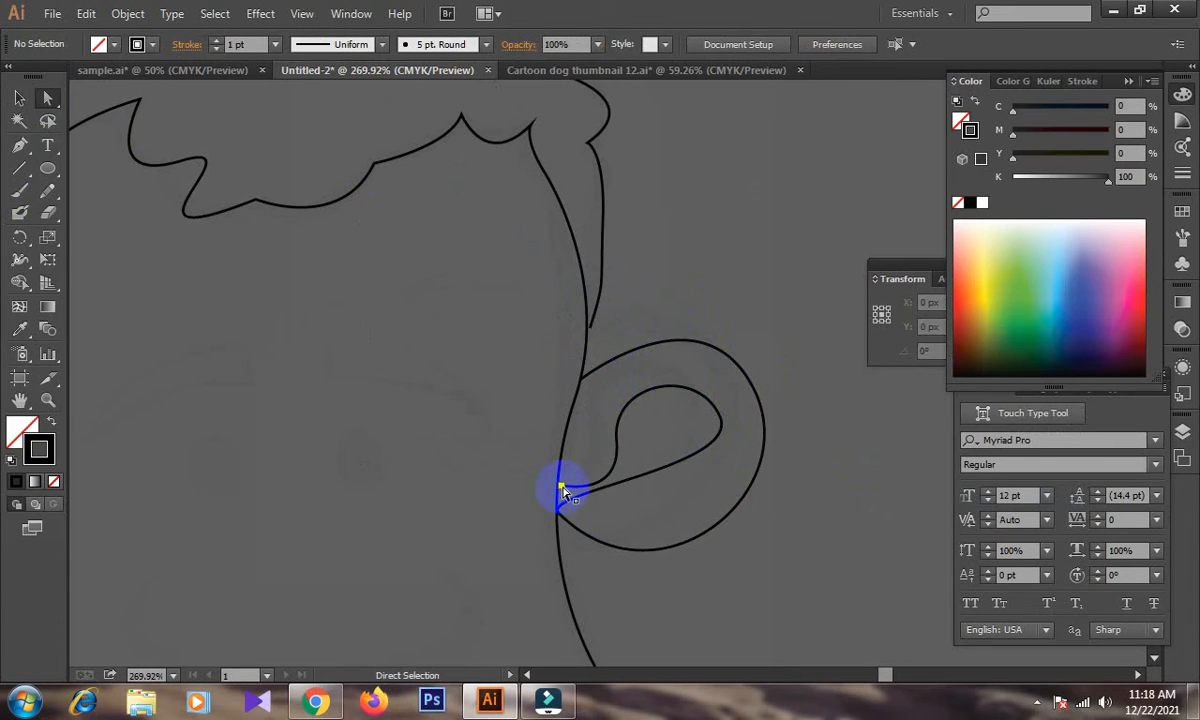
pyautogui.click(562, 488)
pyautogui.moveTo(562, 488); pyautogui.dragTo(559, 486)
pyautogui.click(576, 474)
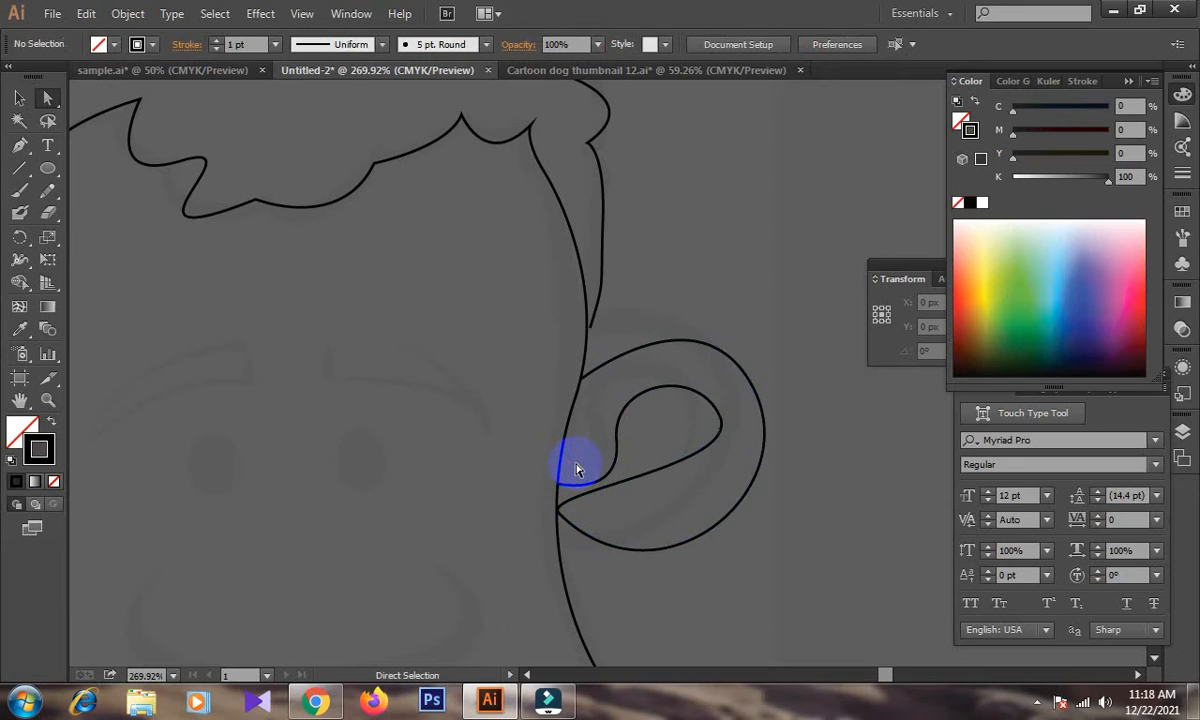
# Move the lower right end point of the hair outline onto the face edge and deselect the path.
pyautogui.click(592, 330)
pyautogui.moveTo(590, 329); pyautogui.dragTo(587, 336)
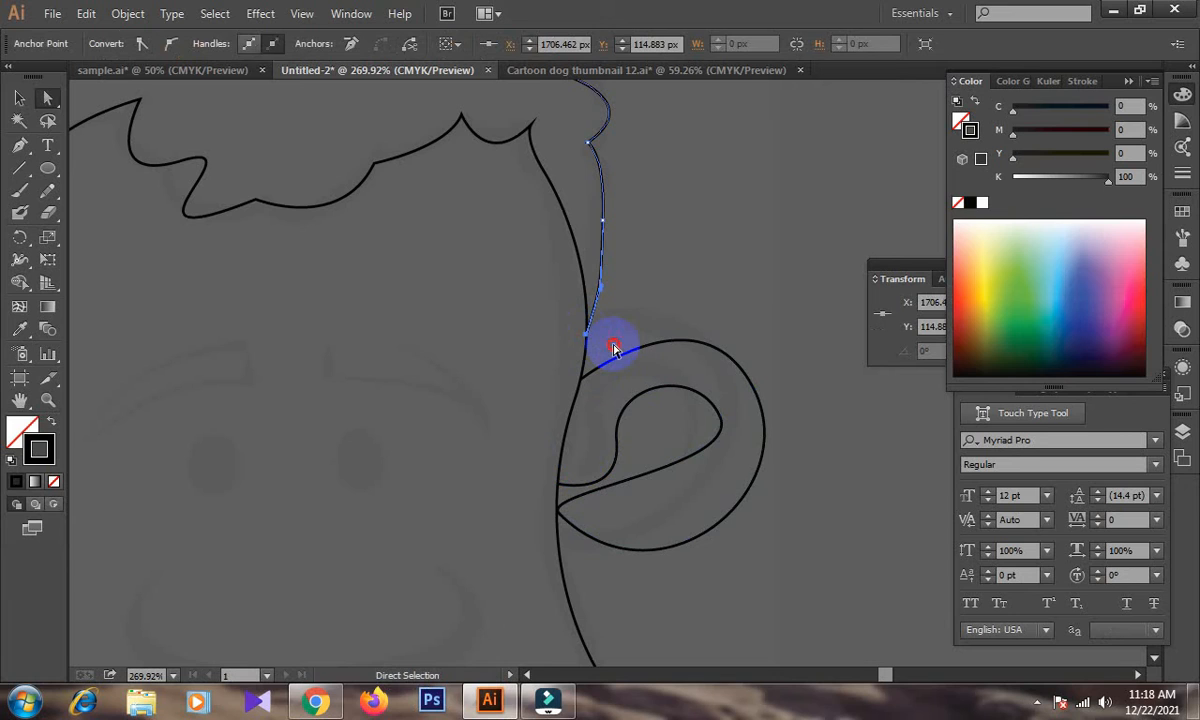
pyautogui.click(613, 347)
# Draw the left eyebrow as a closed, tapered arch with the Pen tool, following the sketch, and deselect it.
pyautogui.scroll(-3, 613, 347)
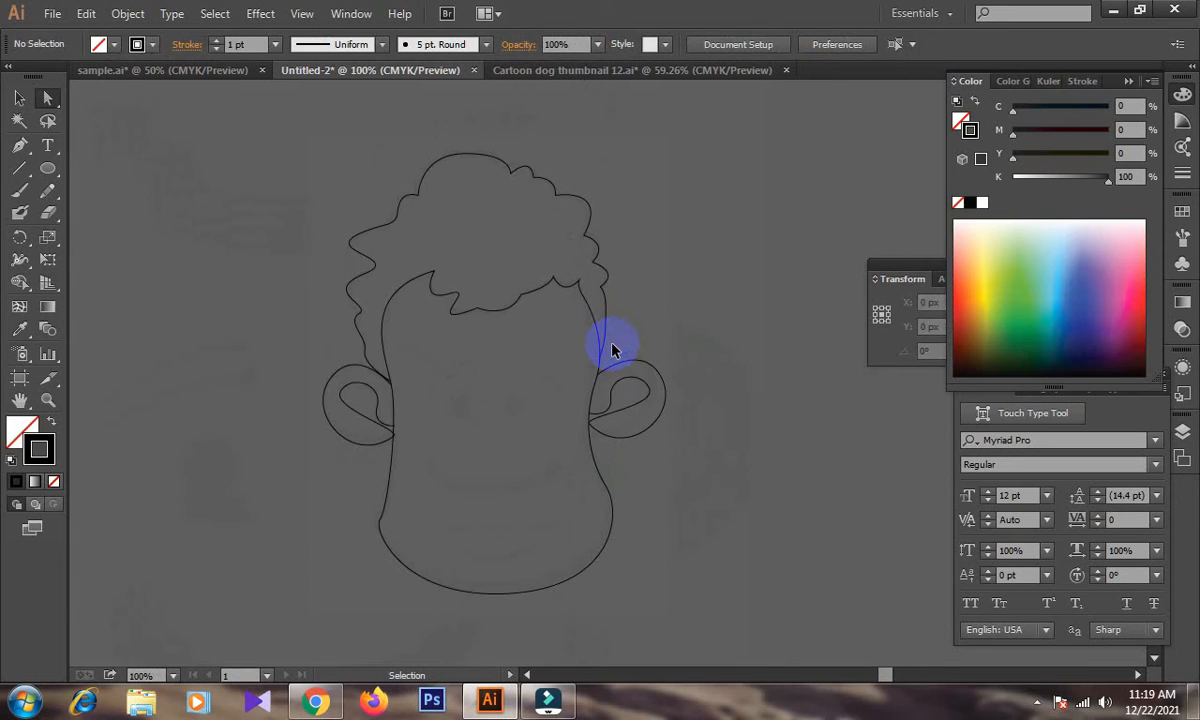
pyautogui.scroll(-1, 612, 345)
pyautogui.click(19, 145)
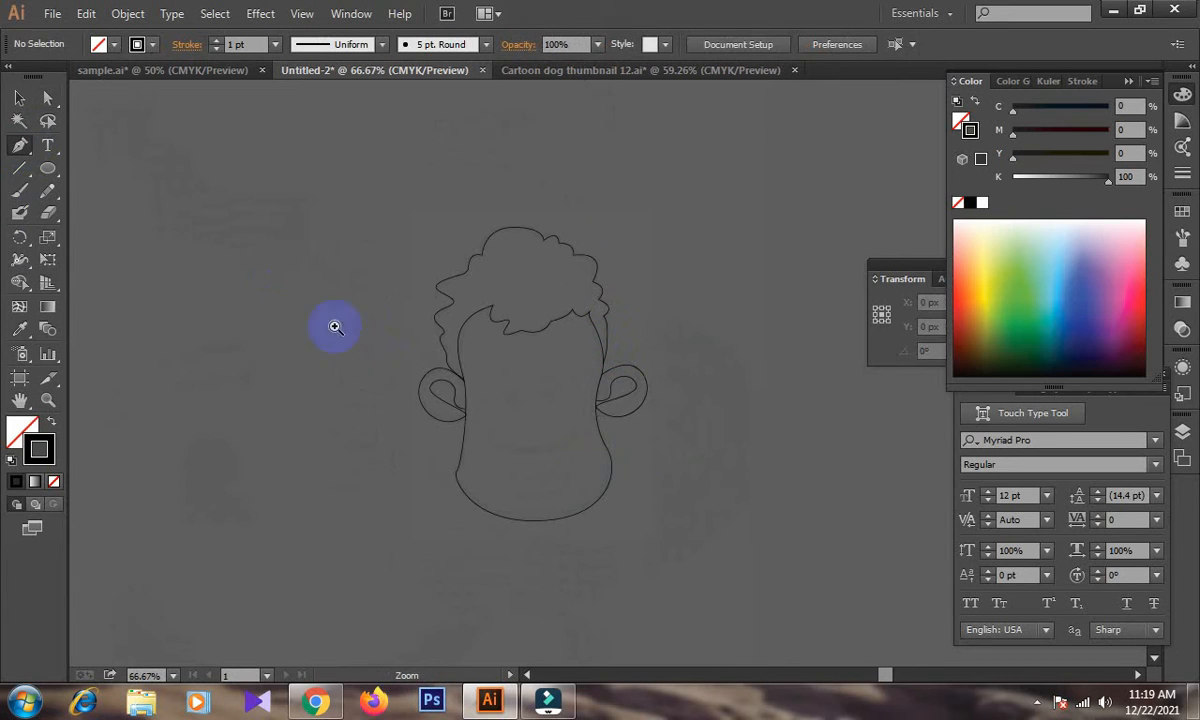
pyautogui.scroll(3, 680, 493)
pyautogui.moveTo(590, 398); pyautogui.dragTo(525, 461)
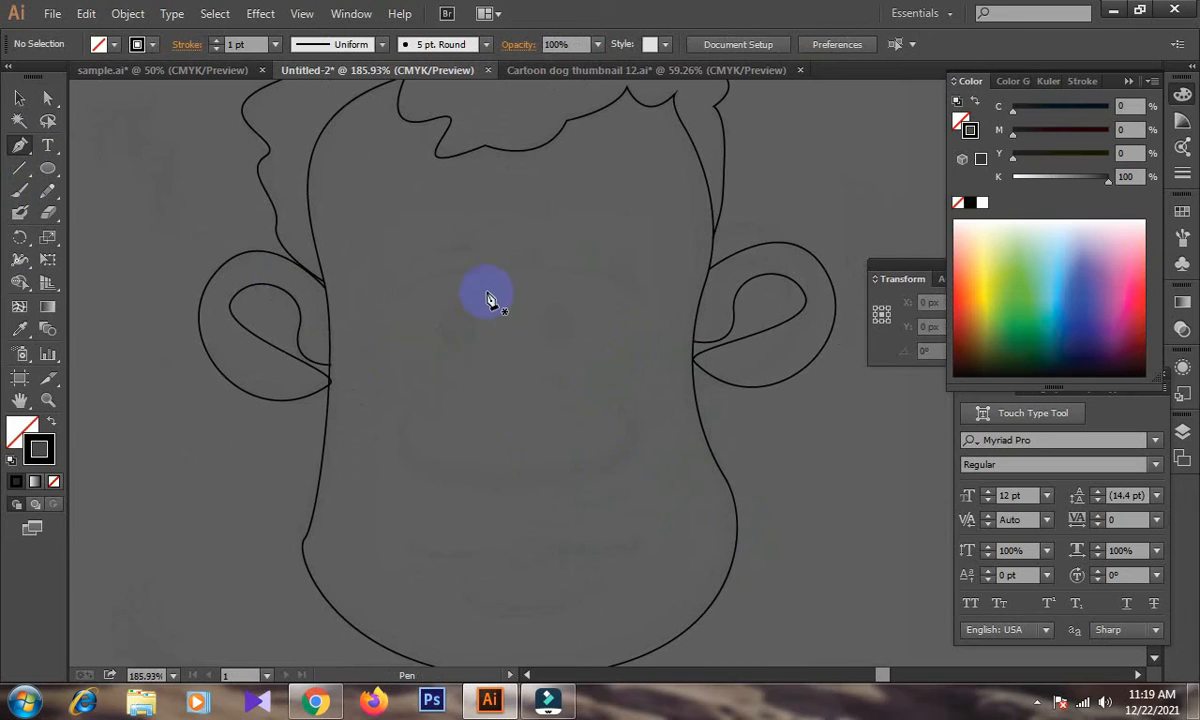
pyautogui.click(476, 260)
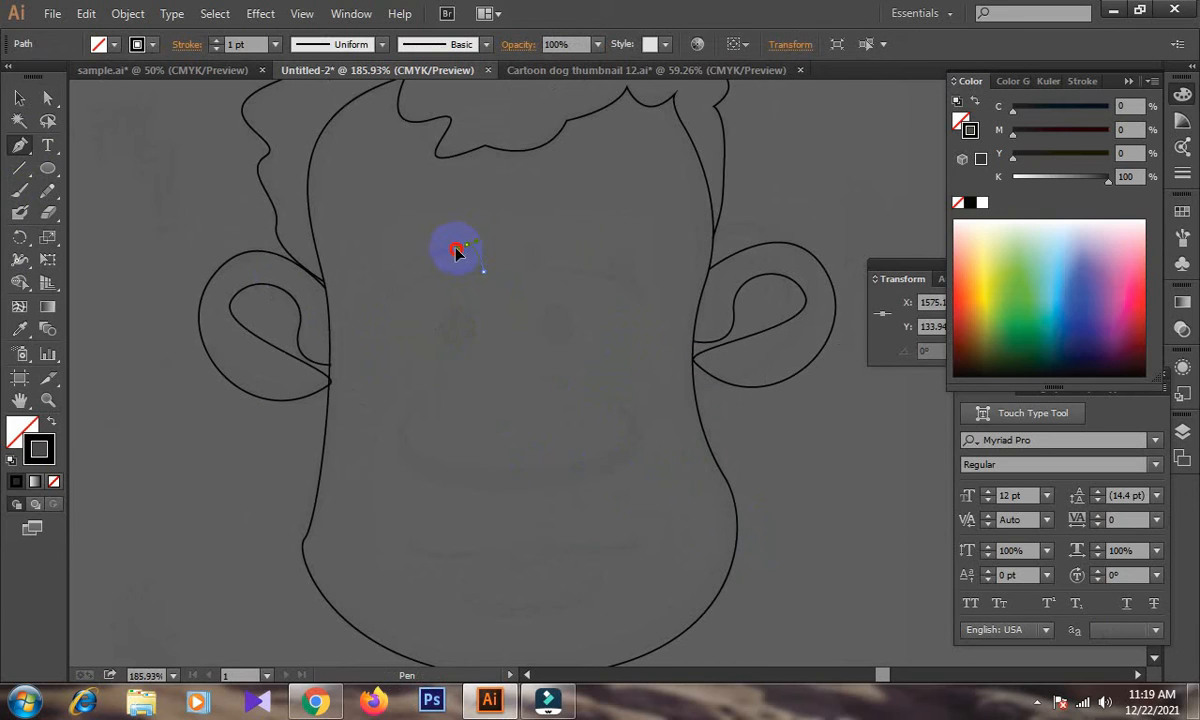
pyautogui.moveTo(367, 309); pyautogui.dragTo(320, 366)
pyautogui.click(367, 309)
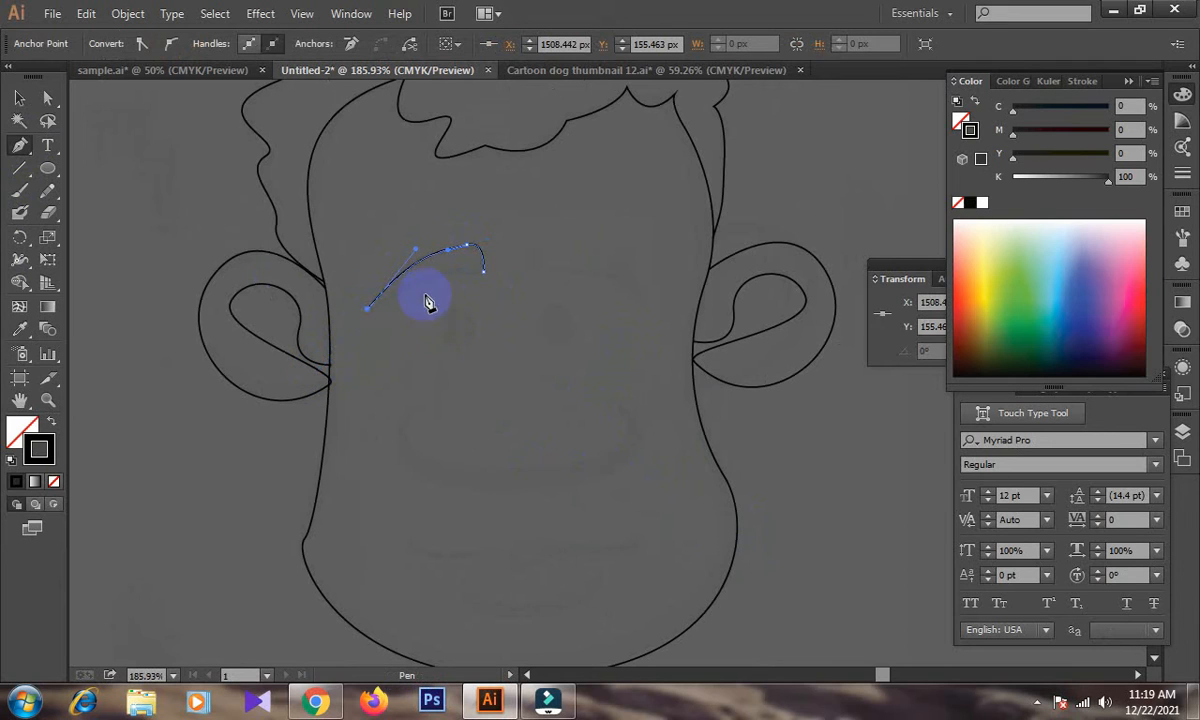
pyautogui.moveTo(484, 271); pyautogui.dragTo(512, 292)
pyautogui.click(16, 98)
pyautogui.click(266, 248)
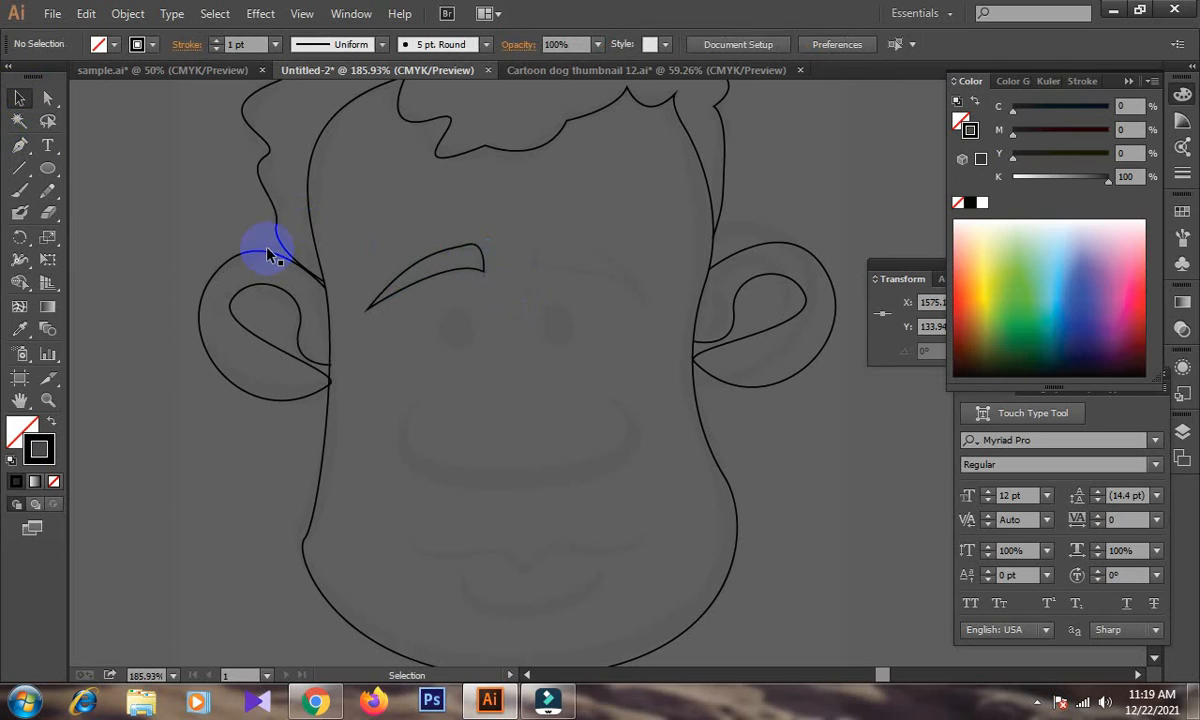
# Duplicate the left eyebrow, reflect the copy across the vertical axis and position it over the right eye.
pyautogui.moveTo(477, 268); pyautogui.dragTo(637, 238)
pyautogui.rightClick(638, 240)
pyautogui.moveTo(765, 483)
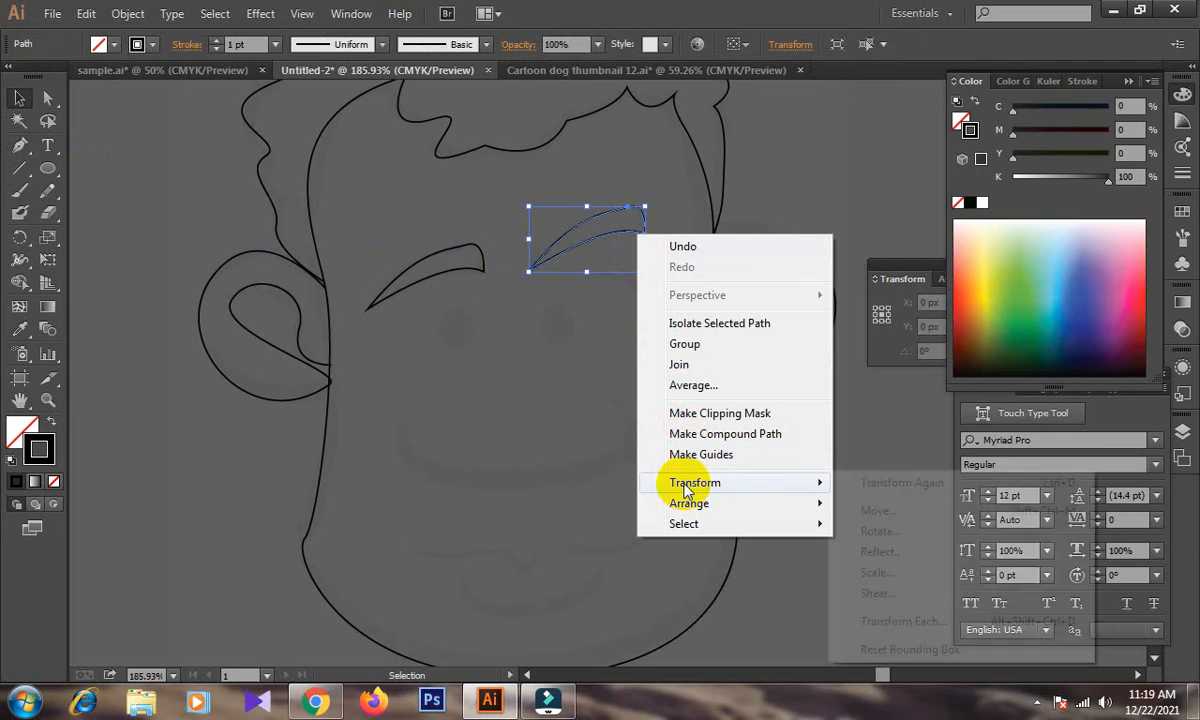
pyautogui.click(882, 548)
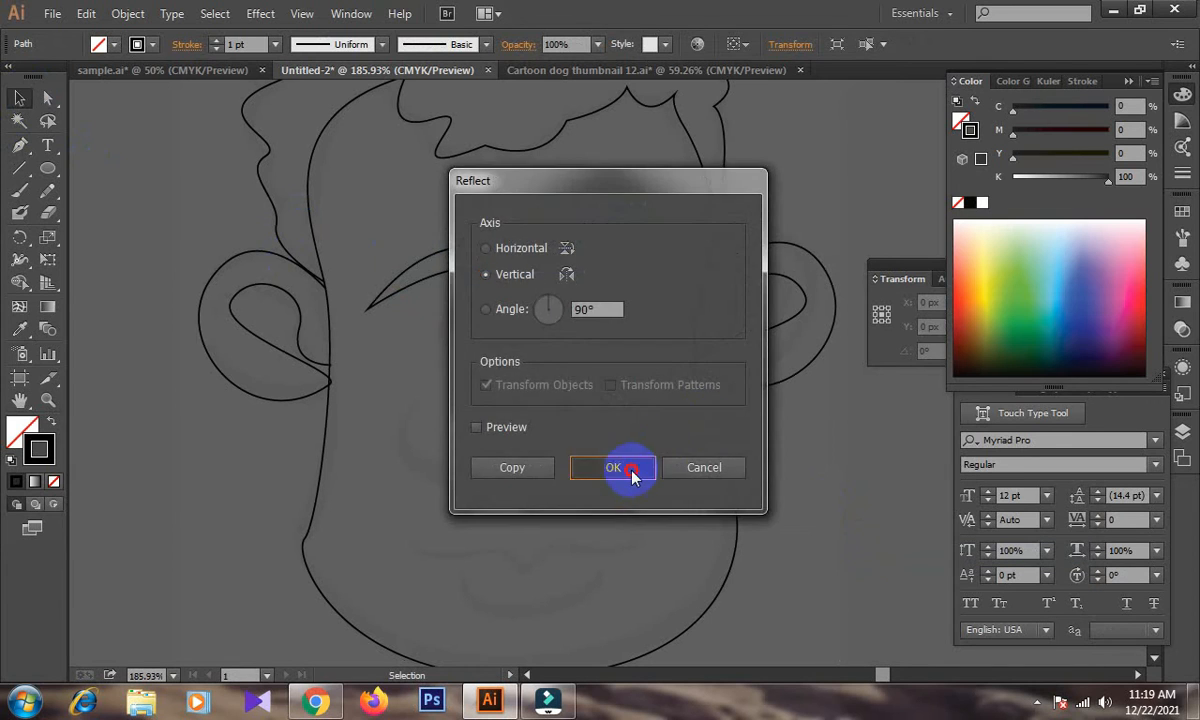
pyautogui.click(625, 466)
pyautogui.click(775, 421)
pyautogui.moveTo(624, 265); pyautogui.dragTo(630, 292)
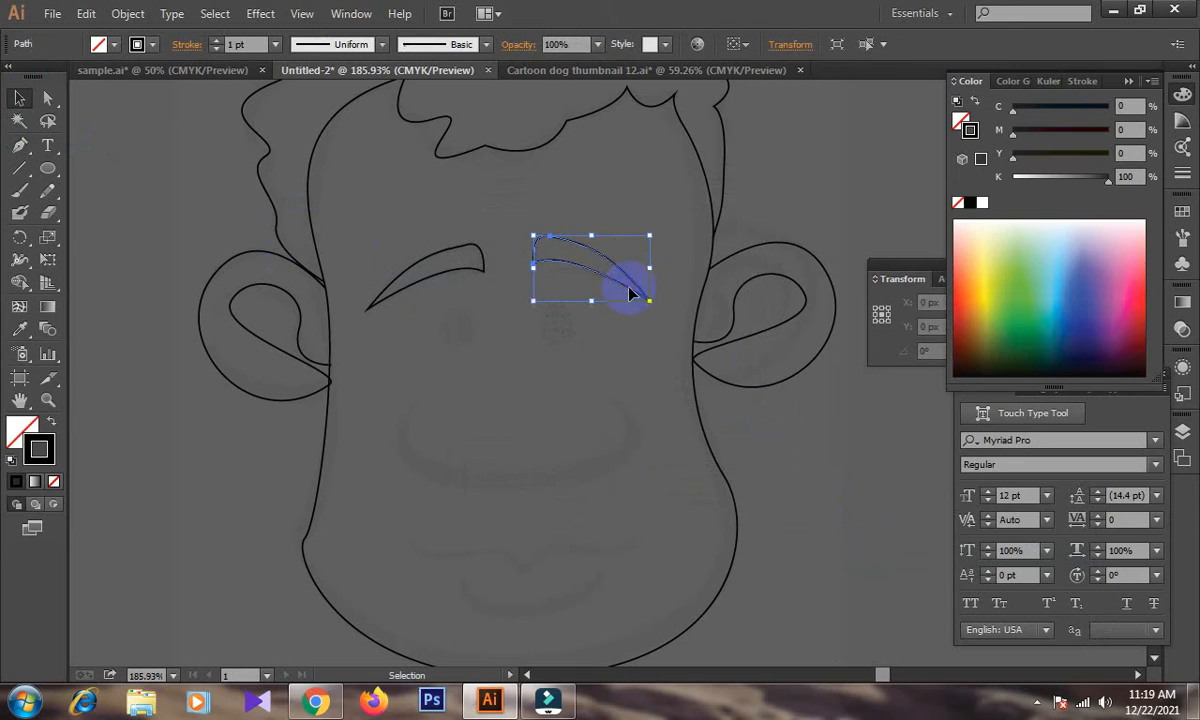
# Draw a small upright ellipse over the sketched right eye and place a copy of it over the left eye.
pyautogui.click(47, 168)
pyautogui.moveTo(550, 306); pyautogui.dragTo(577, 348)
pyautogui.click(19, 97)
pyautogui.moveTo(551, 351); pyautogui.dragTo(450, 355)
pyautogui.click(386, 383)
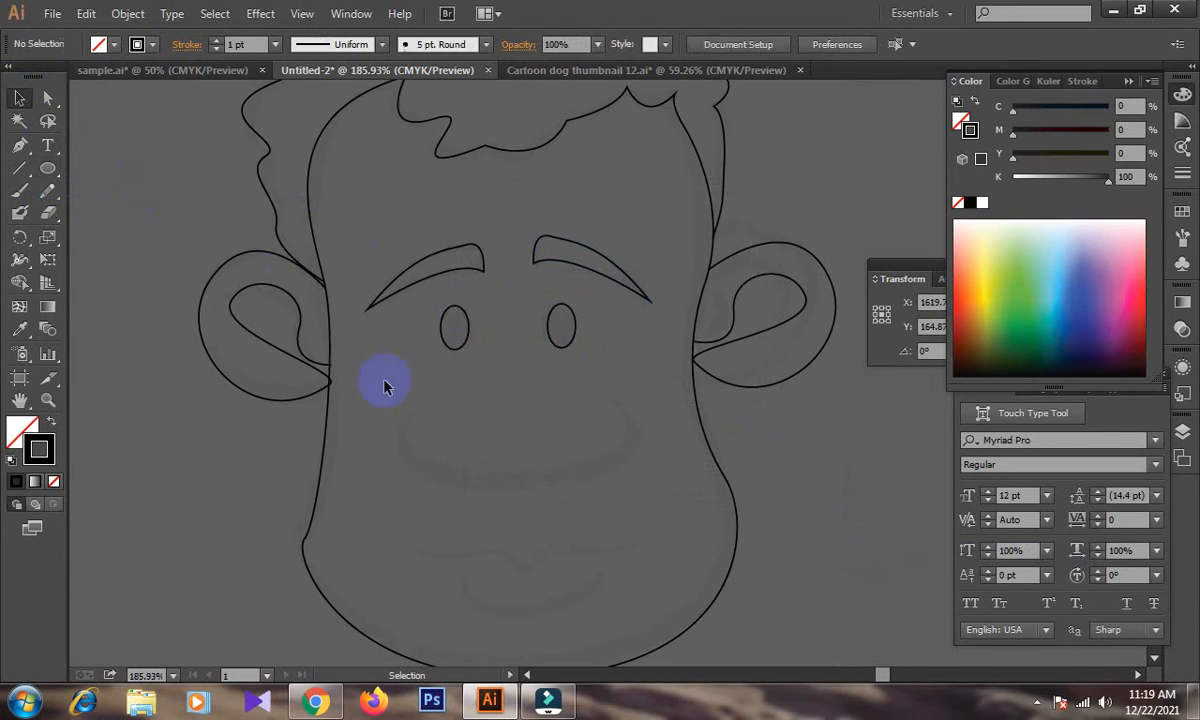
# Trace the inner curve of the wide crescent-shaped nose below the eyes with the Pen tool.
pyautogui.click(19, 145)
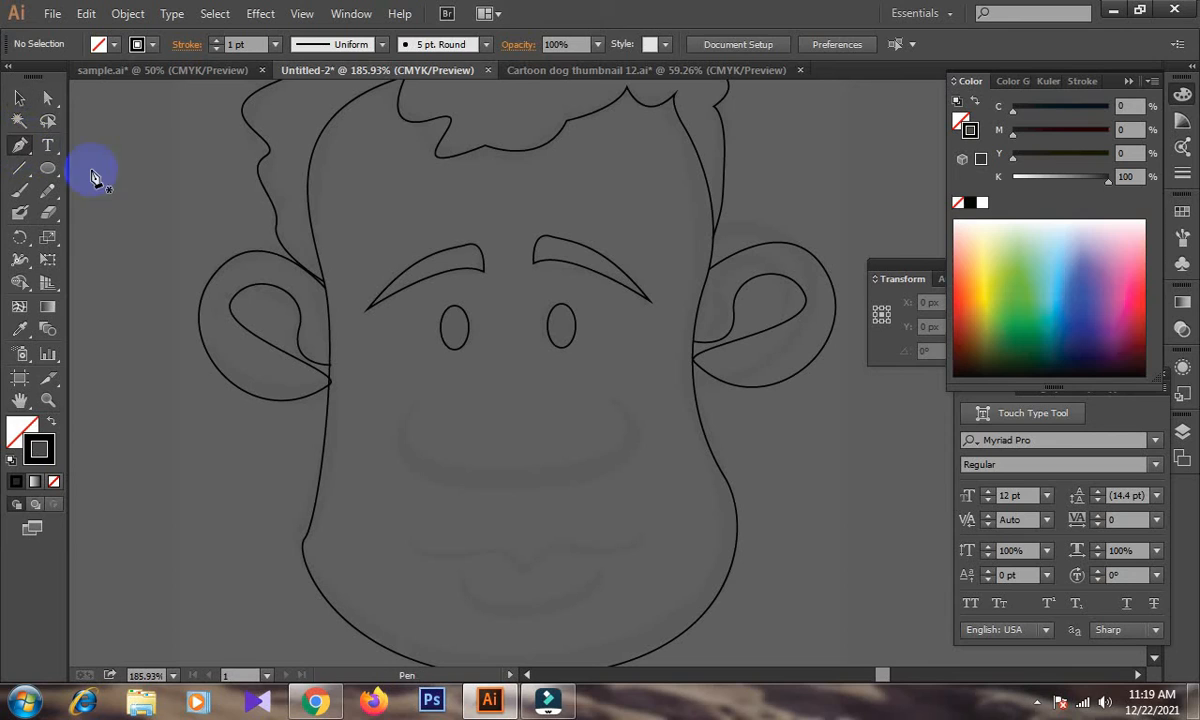
pyautogui.click(421, 403)
pyautogui.moveTo(441, 461); pyautogui.dragTo(516, 476)
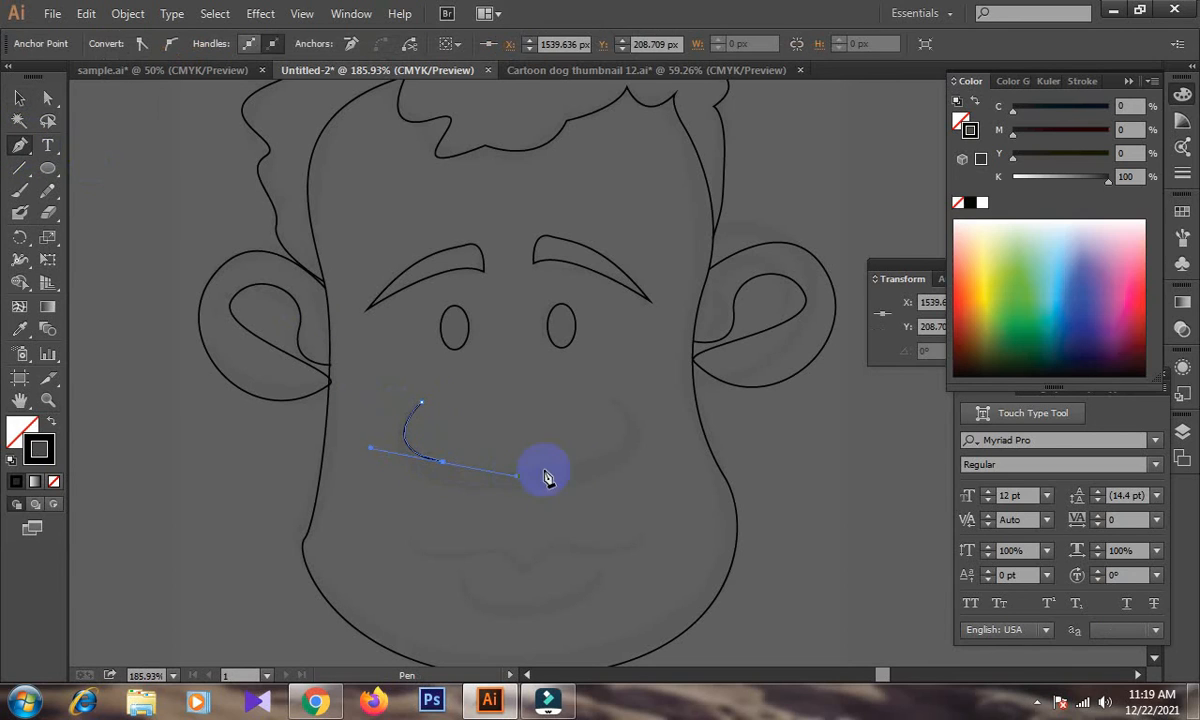
pyautogui.moveTo(627, 430); pyautogui.dragTo(620, 400)
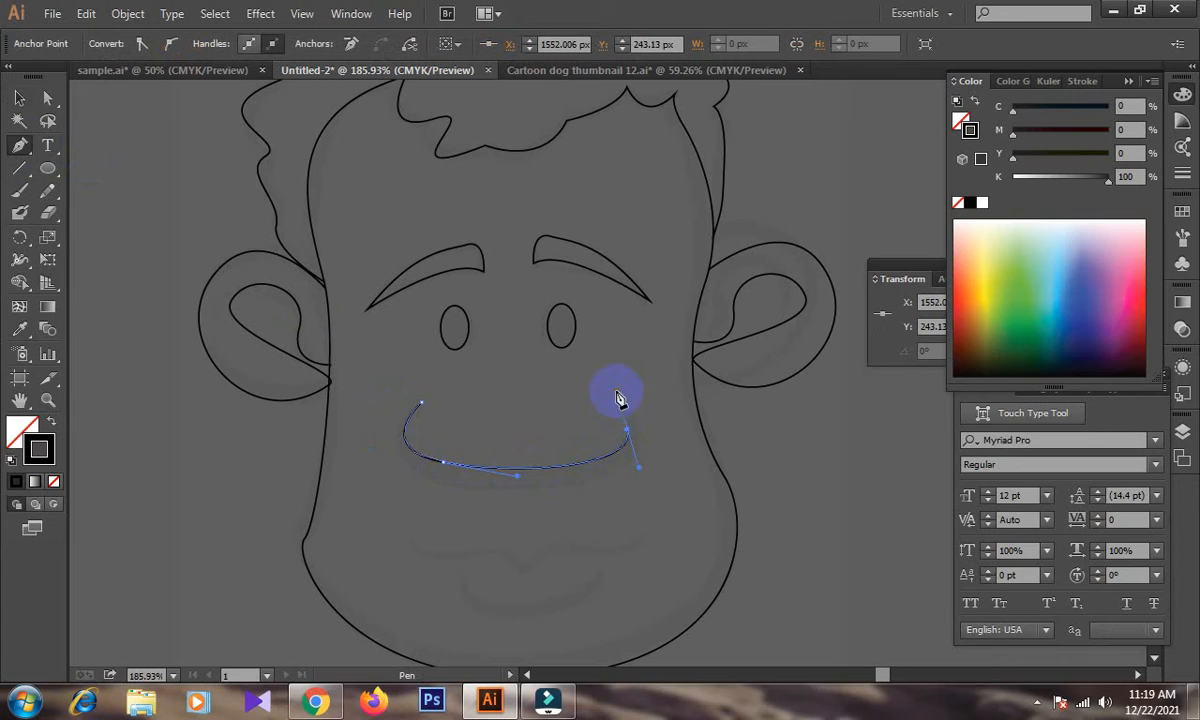
pyautogui.click(610, 399)
pyautogui.moveTo(628, 463); pyautogui.dragTo(584, 515)
pyautogui.hotkey('ctrl', 'z')
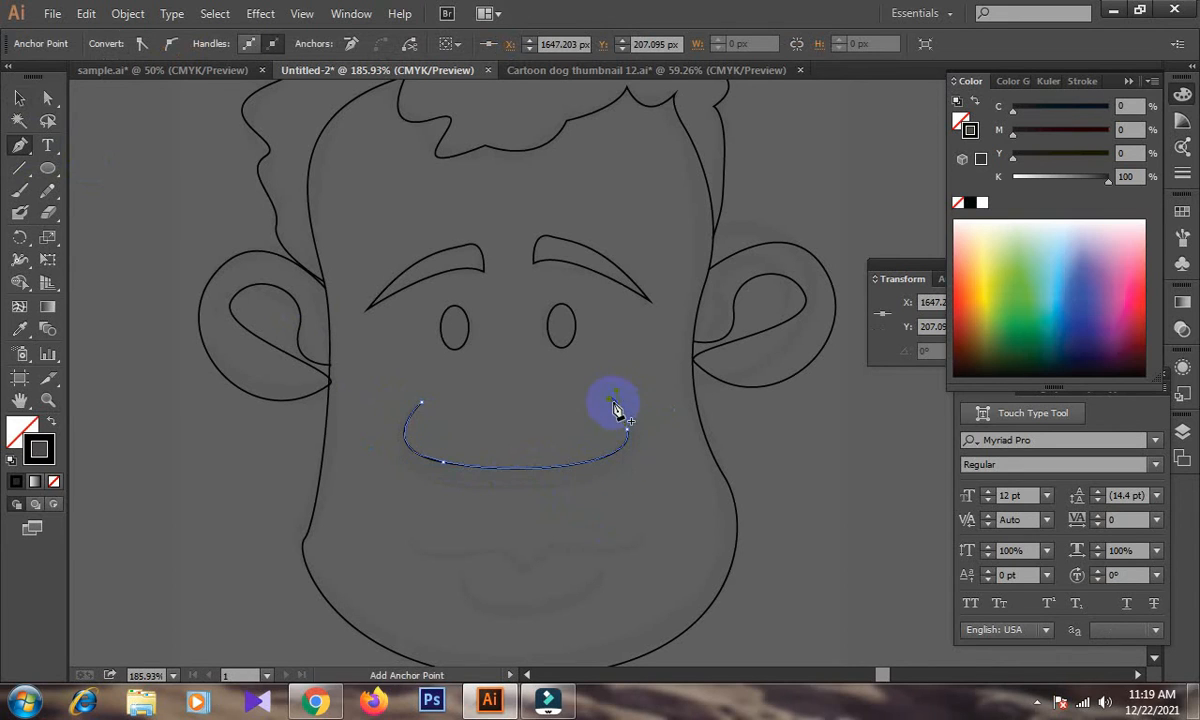
pyautogui.moveTo(638, 452); pyautogui.dragTo(620, 500)
pyautogui.hotkey('ctrl', 'z')
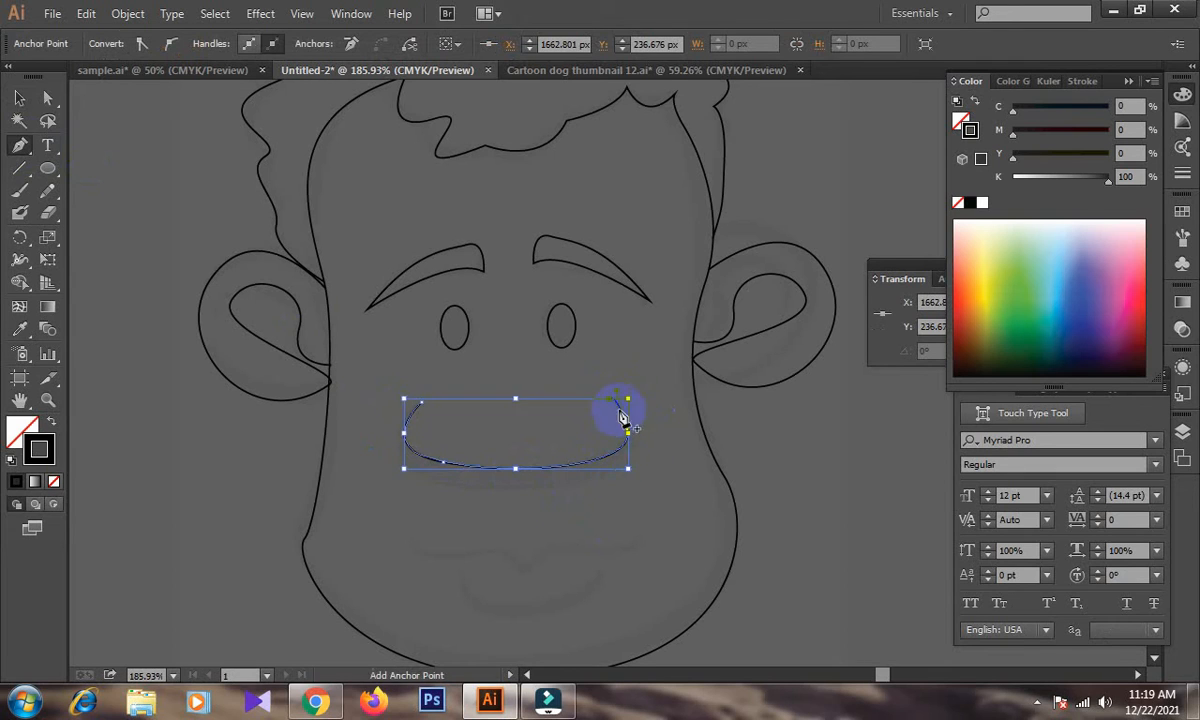
# Trace the outer curve of the nose back to its starting point to close the crescent, and deselect it.
pyautogui.moveTo(640, 439); pyautogui.dragTo(634, 472)
pyautogui.moveTo(476, 491); pyautogui.dragTo(385, 474)
pyautogui.moveTo(421, 403); pyautogui.dragTo(469, 394)
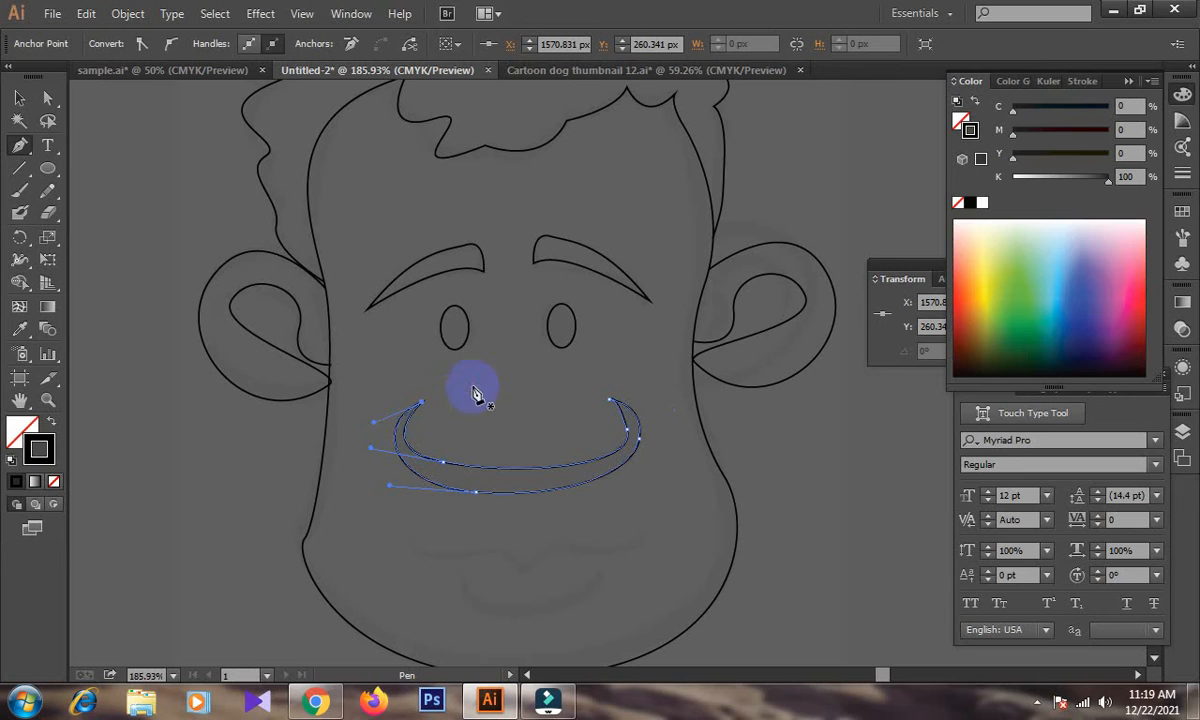
pyautogui.click(19, 97)
pyautogui.click(134, 147)
# Draw the wavy mouth line with a small central dip below the nose with the Pen tool, and deselect it.
pyautogui.click(20, 148)
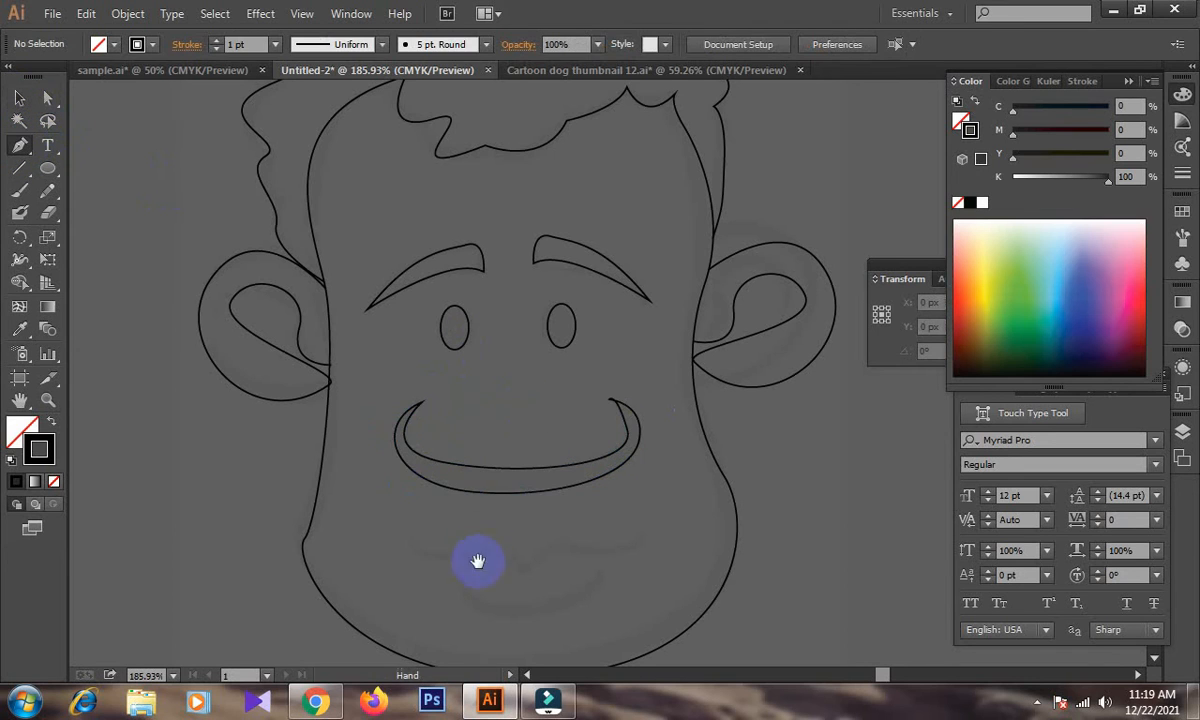
pyautogui.scroll(-3, 467, 530)
pyautogui.click(419, 459)
pyautogui.moveTo(515, 470); pyautogui.dragTo(654, 446)
pyautogui.click(19, 98)
pyautogui.click(72, 153)
# Draw the lower lip as an open curve beneath the mouth line with the Pen tool, and deselect it.
pyautogui.click(20, 146)
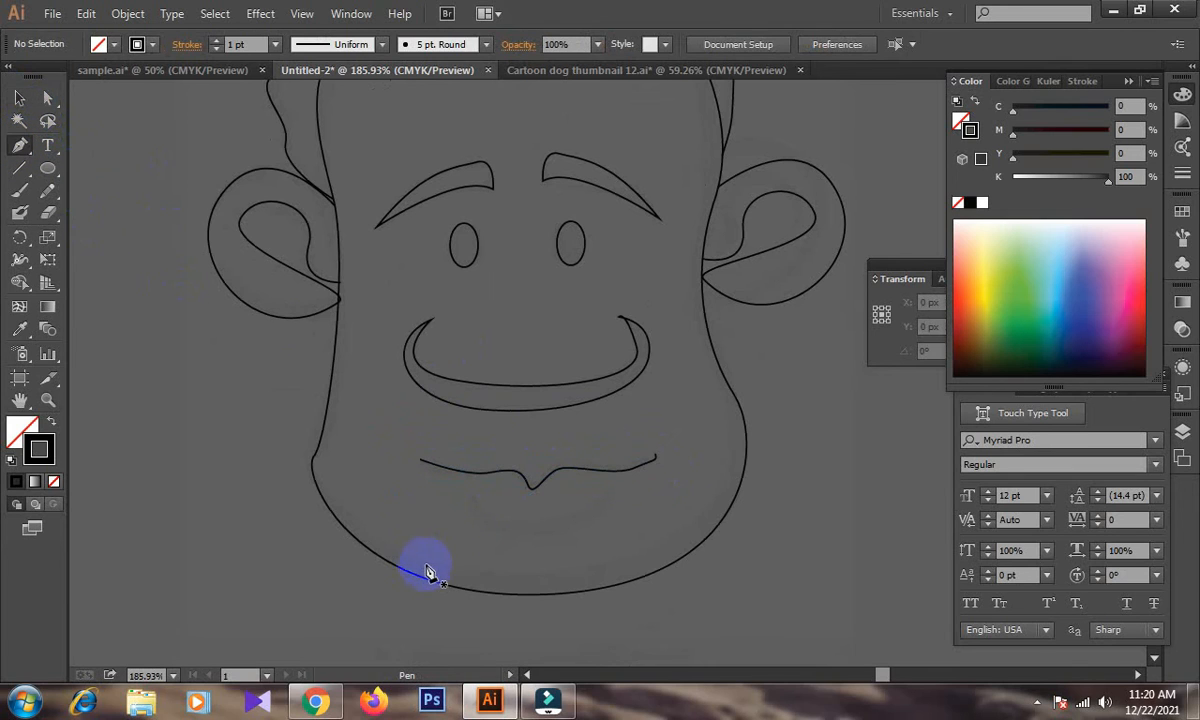
pyautogui.click(471, 493)
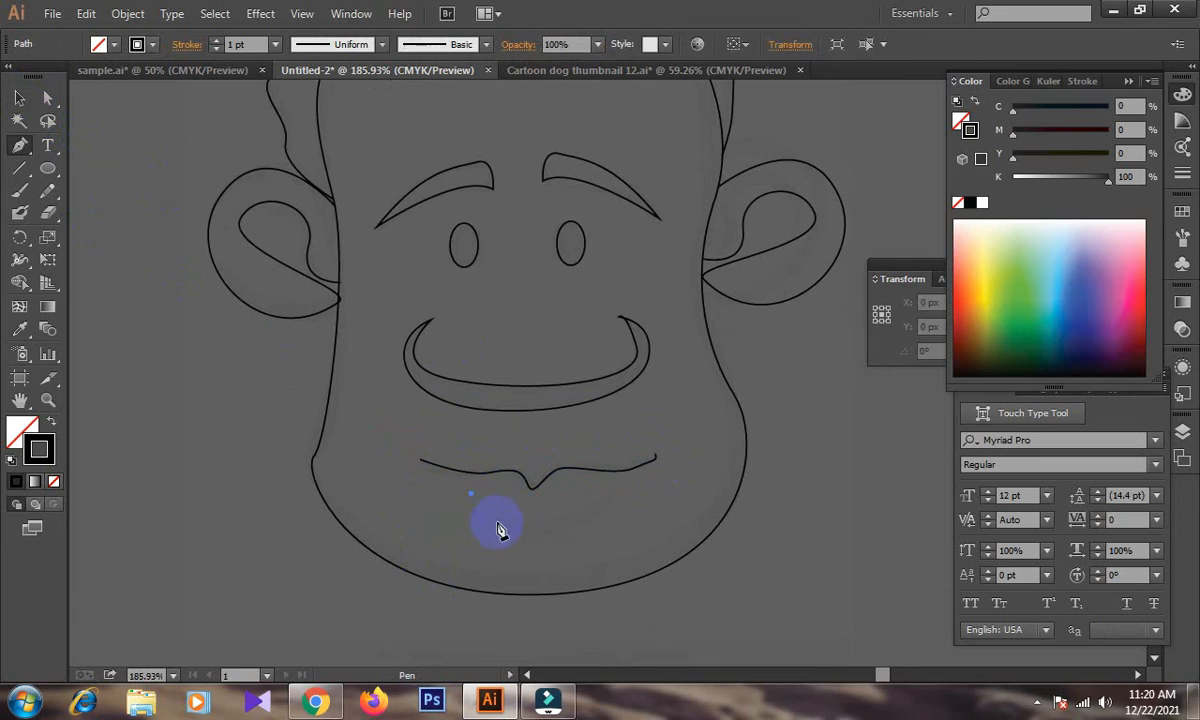
pyautogui.moveTo(543, 526); pyautogui.dragTo(603, 515)
pyautogui.click(621, 457)
pyautogui.click(19, 98)
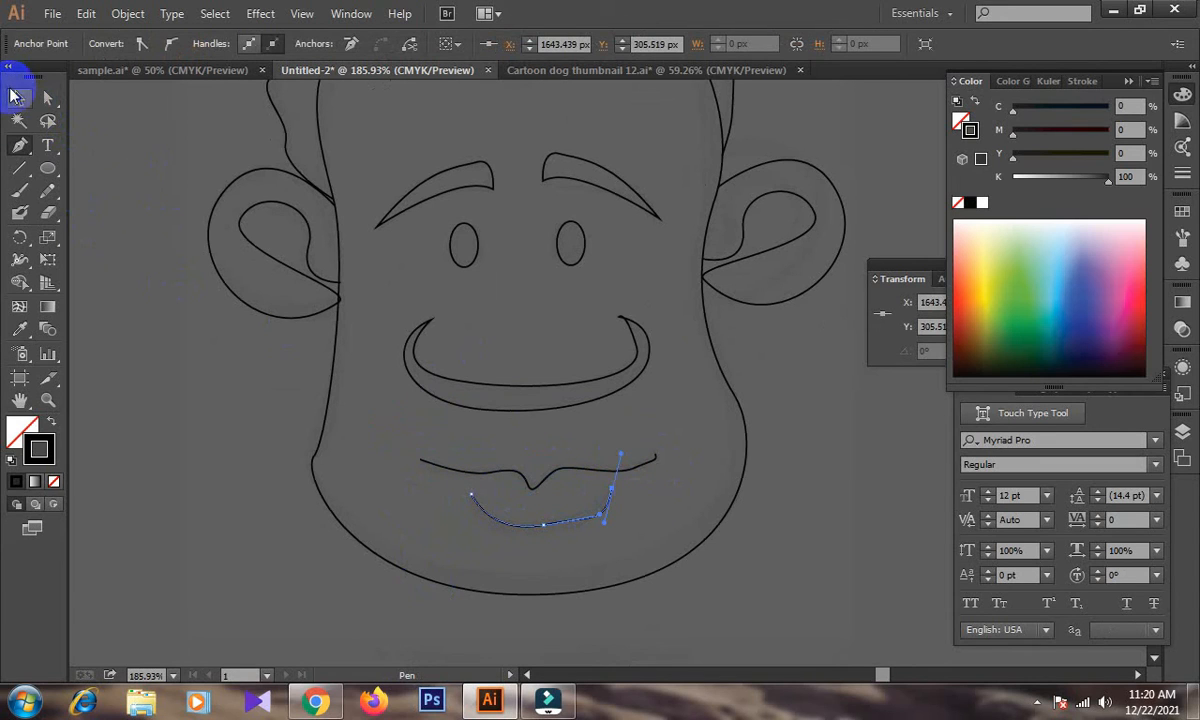
pyautogui.click(125, 258)
pyautogui.hotkey('ctrl', '-')
pyautogui.hotkey('ctrl', '-')
pyautogui.hotkey('ctrl', '-')
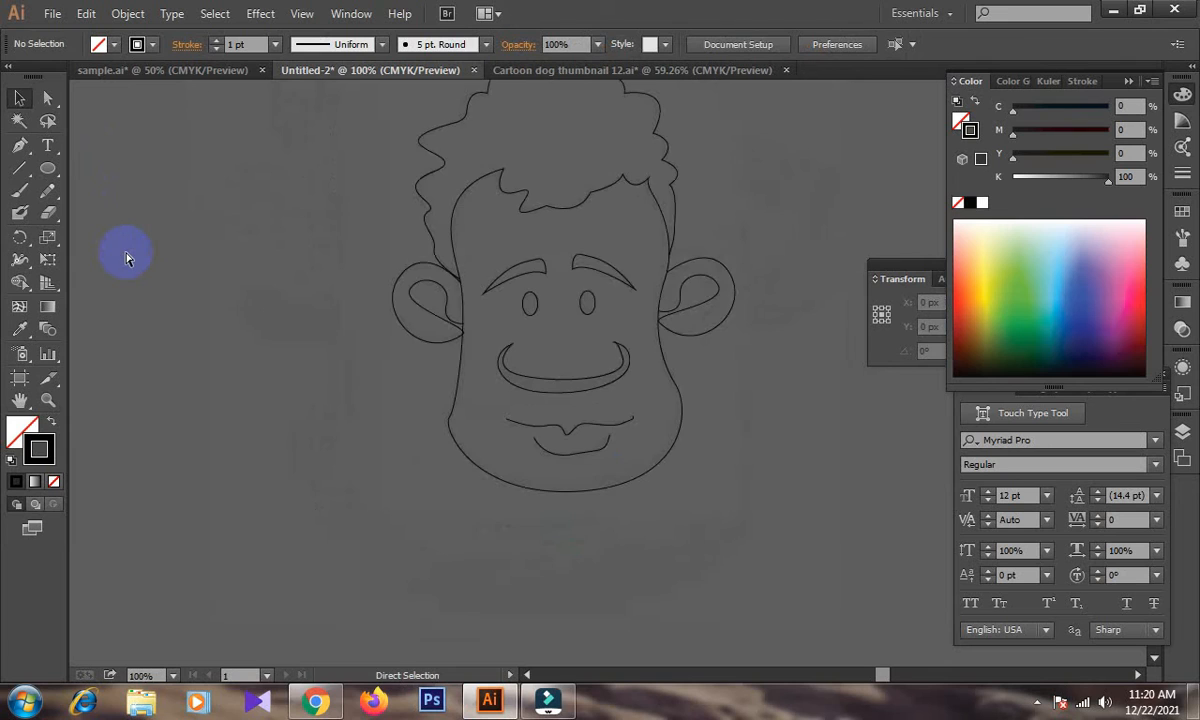
pyautogui.click(495, 443)
pyautogui.click(495, 440)
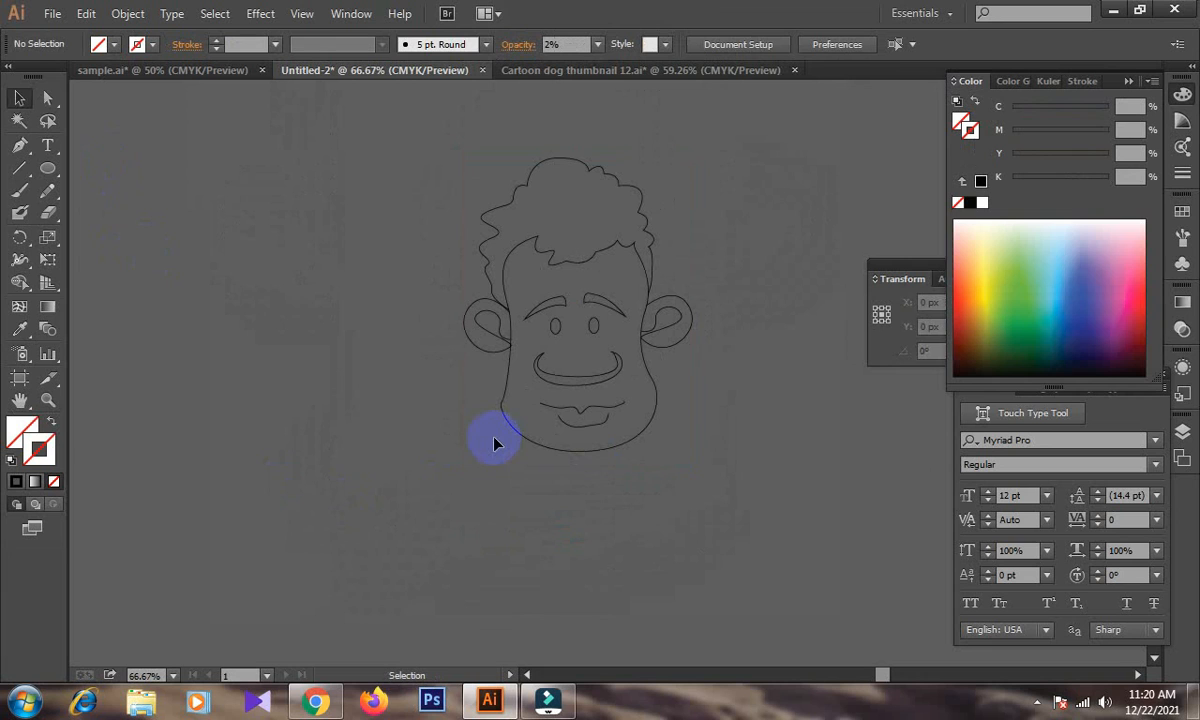
# Thicken the outer hair outline curl by curl with the Width tool, leaving thinner strokes at the curl corners.
pyautogui.click(20, 259)
pyautogui.moveTo(455, 178); pyautogui.dragTo(790, 450)
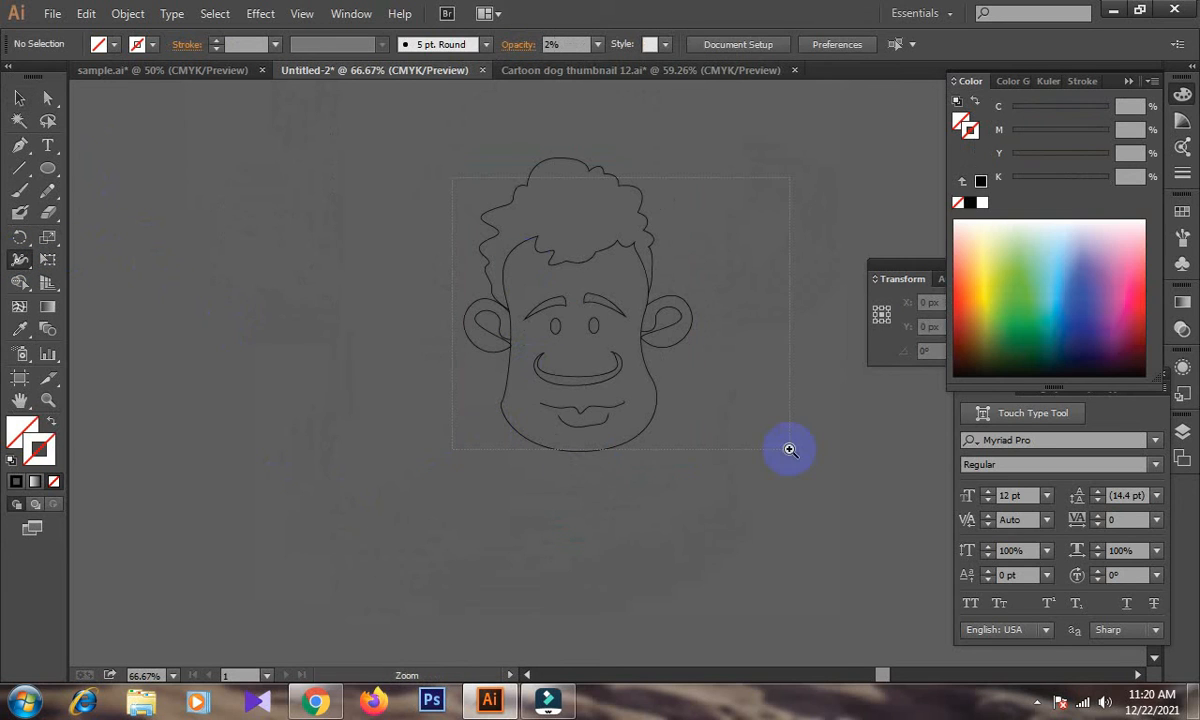
pyautogui.moveTo(515, 352); pyautogui.dragTo(537, 456)
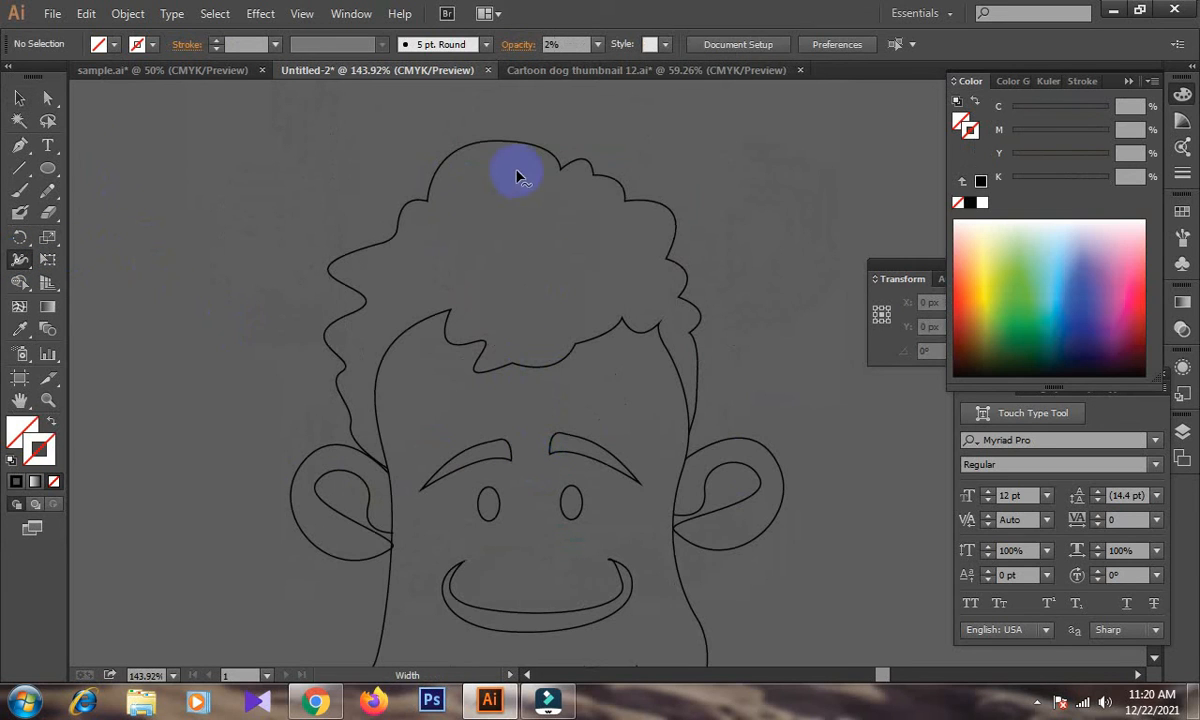
pyautogui.moveTo(509, 141); pyautogui.dragTo(509, 137)
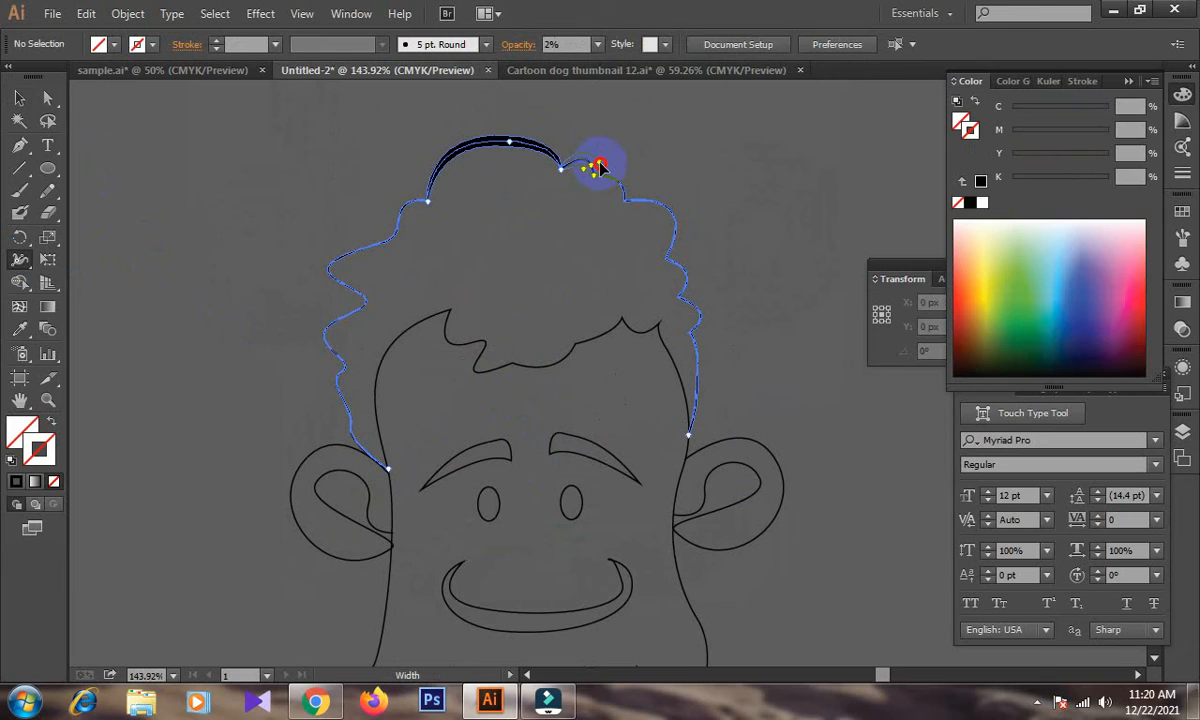
pyautogui.moveTo(594, 172); pyautogui.dragTo(626, 178)
pyautogui.moveTo(676, 210); pyautogui.dragTo(704, 313)
pyautogui.moveTo(697, 383); pyautogui.dragTo(701, 386)
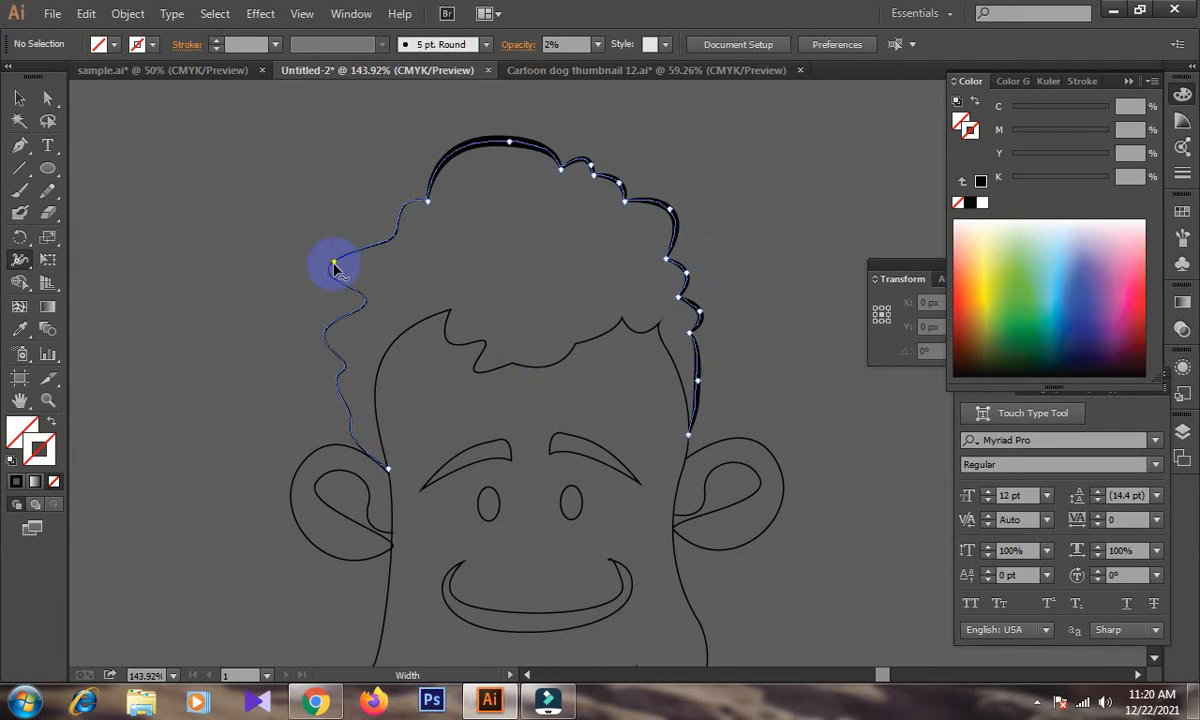
pyautogui.moveTo(325, 275); pyautogui.dragTo(322, 278)
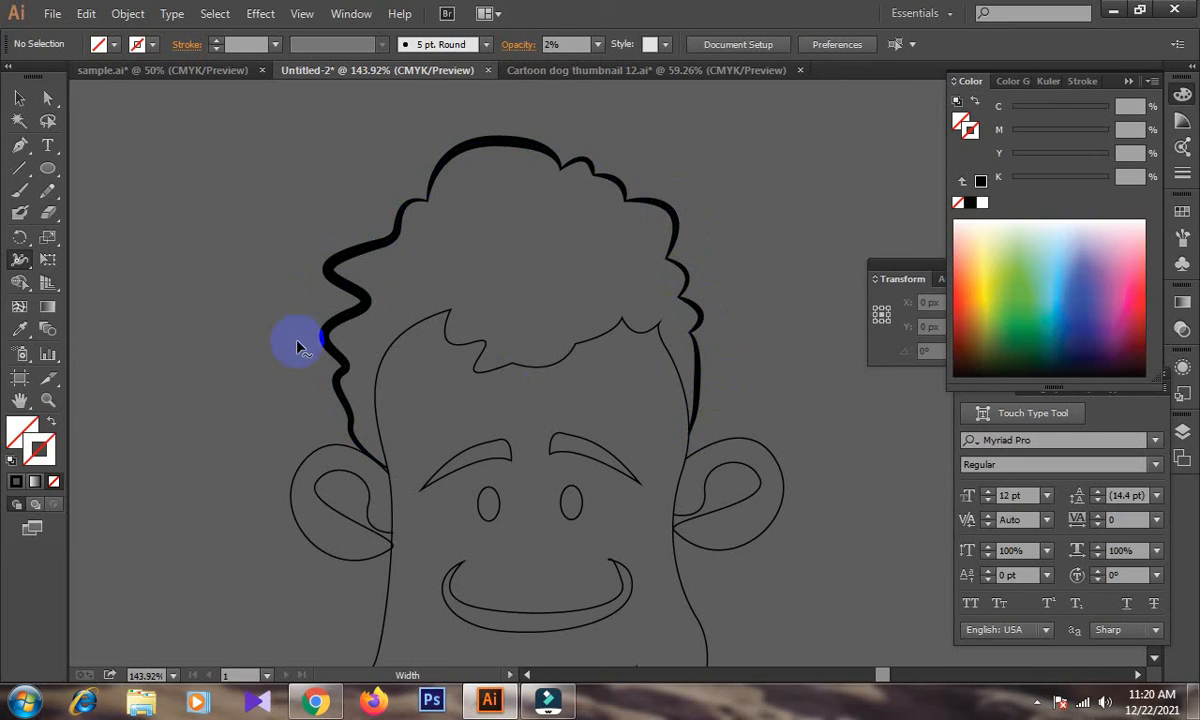
# Thicken the wavy hairline and both sides of the face outline with the Width tool, keeping the hairline corners thin.
pyautogui.scroll(-1, 500, 340)
pyautogui.moveTo(549, 313); pyautogui.dragTo(484, 322)
pyautogui.moveTo(633, 265); pyautogui.dragTo(632, 260)
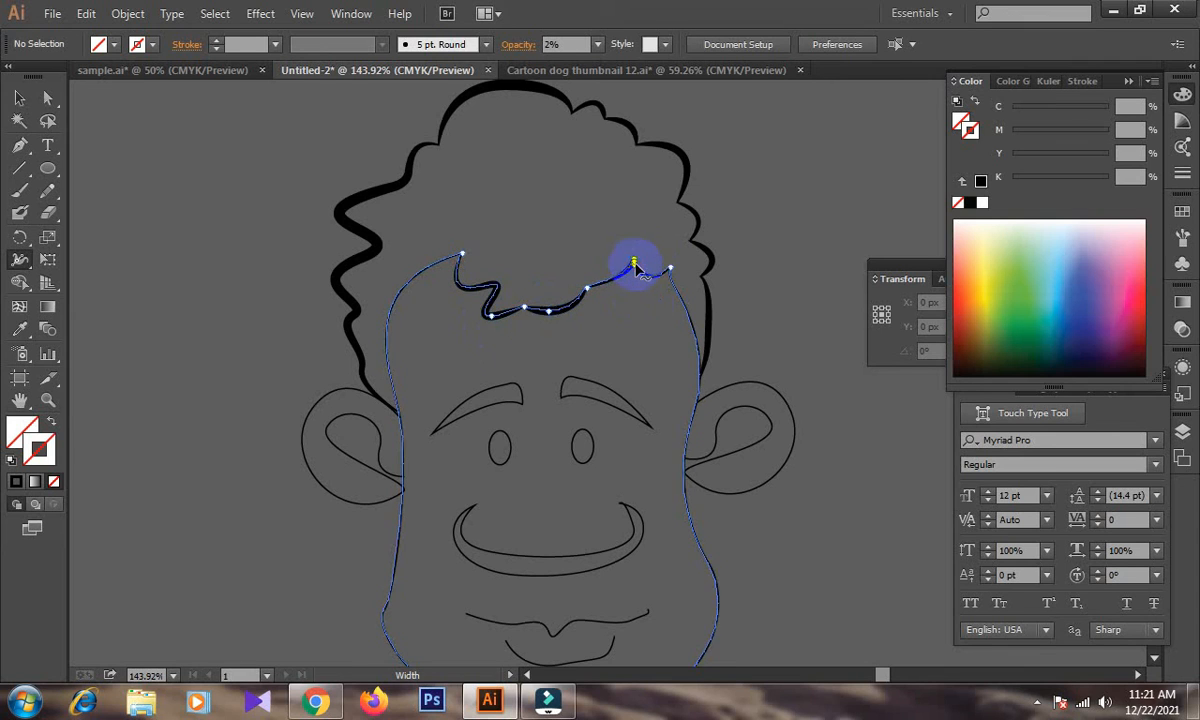
pyautogui.moveTo(390, 335); pyautogui.dragTo(390, 340)
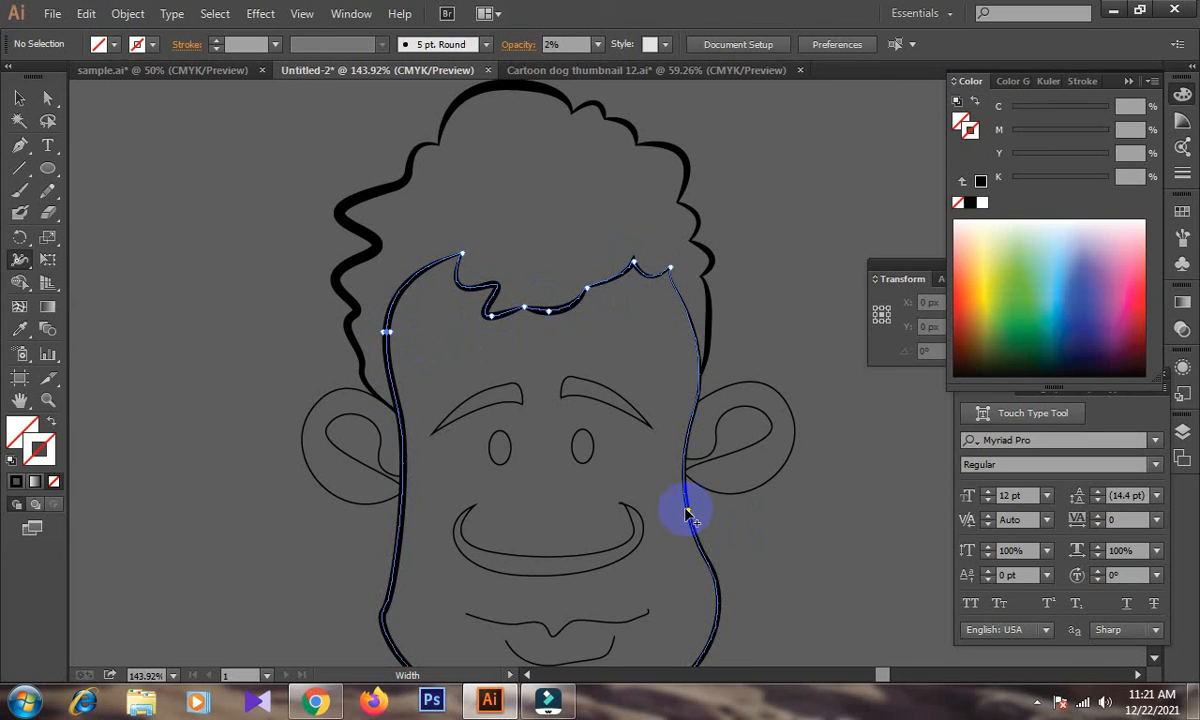
pyautogui.moveTo(686, 512)
pyautogui.mouseDown()
pyautogui.moveTo(676, 516)
pyautogui.moveTo(686, 514)
pyautogui.mouseUp()
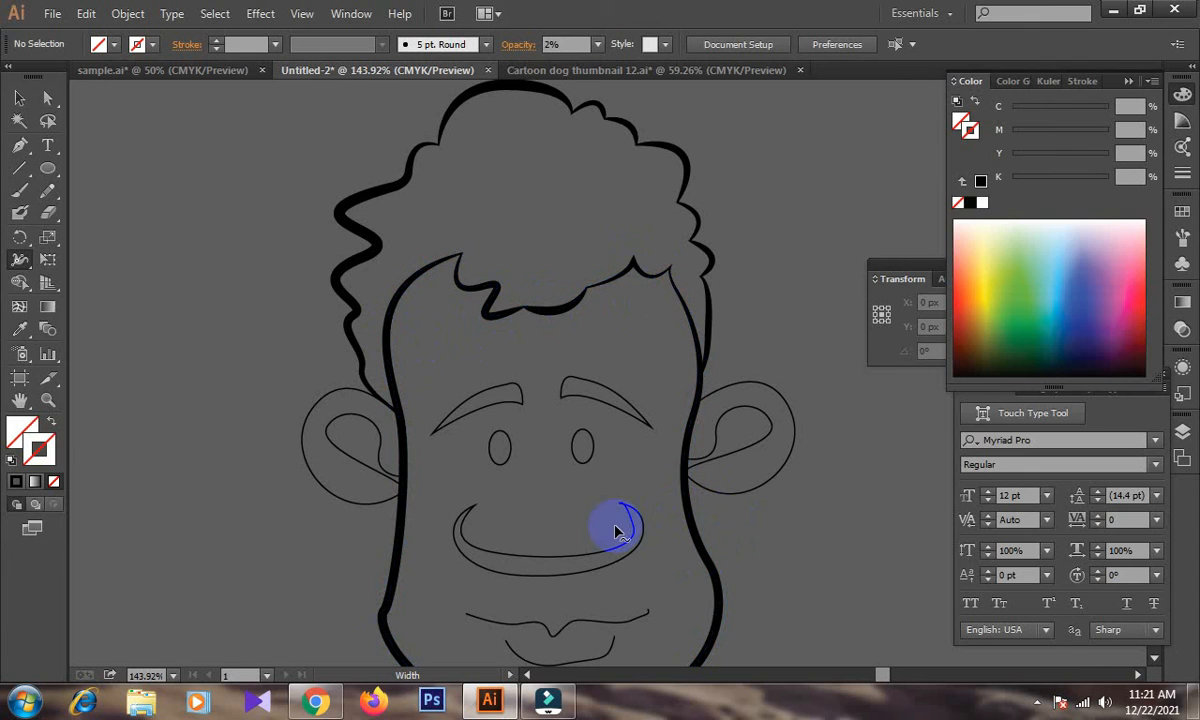
# Fill the left eyebrow shape with black and remove its stroke.
pyautogui.scroll(-3, 618, 480)
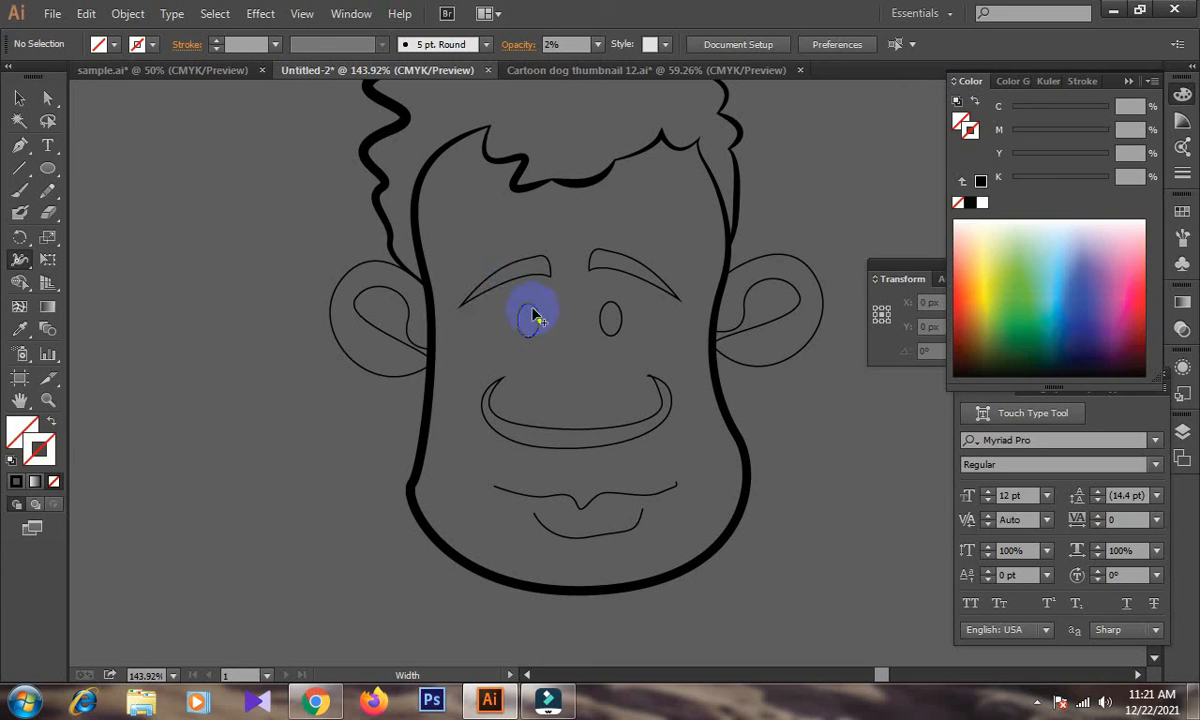
pyautogui.click(20, 98)
pyautogui.click(555, 281)
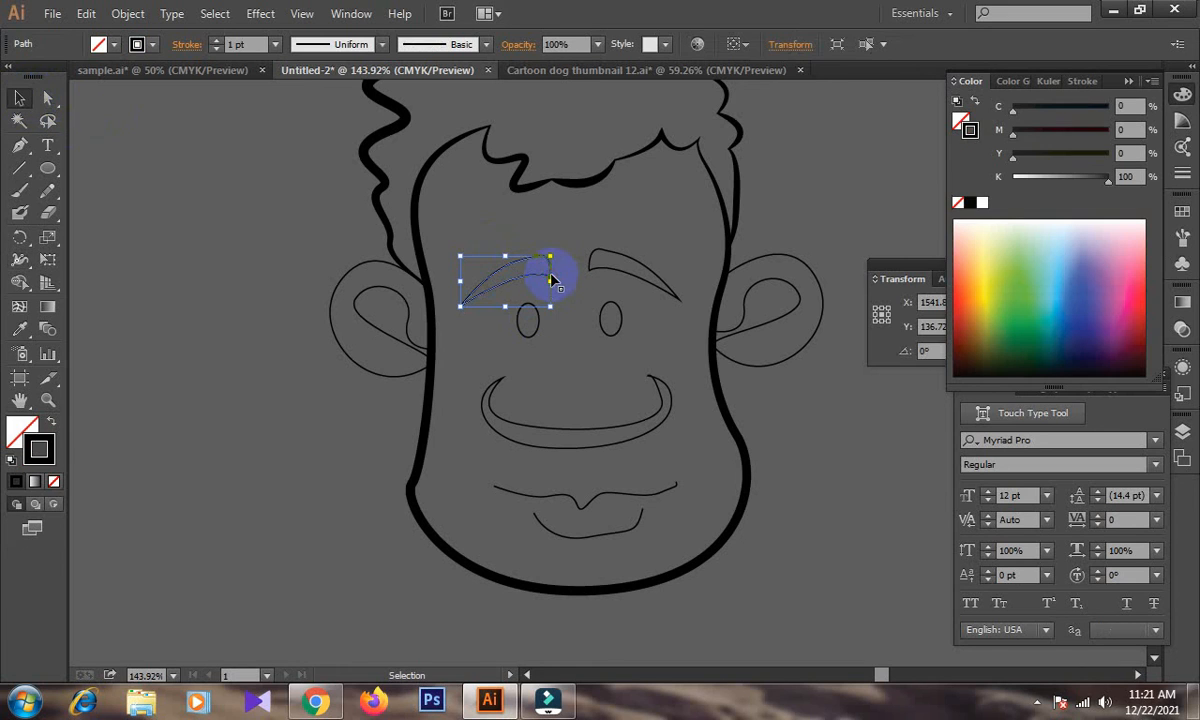
pyautogui.click(966, 204)
pyautogui.click(970, 130)
pyautogui.click(958, 202)
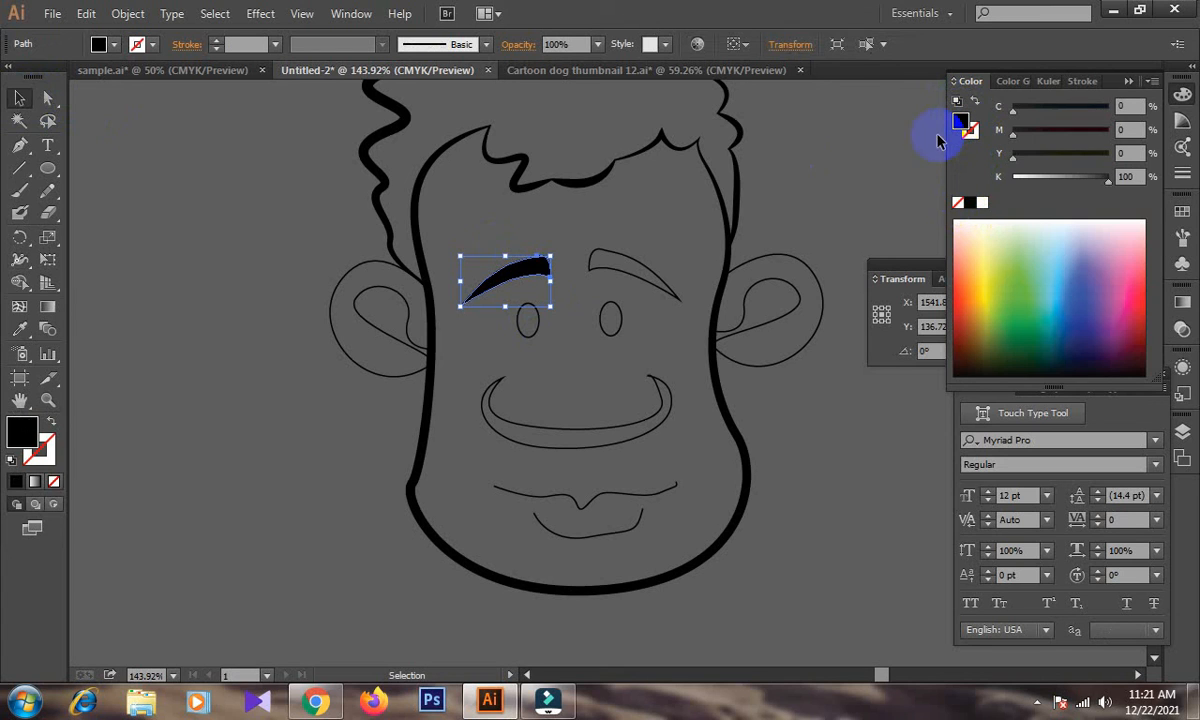
# Give the right eyebrow shape a black fill with no stroke.
pyautogui.click(659, 228)
pyautogui.click(620, 280)
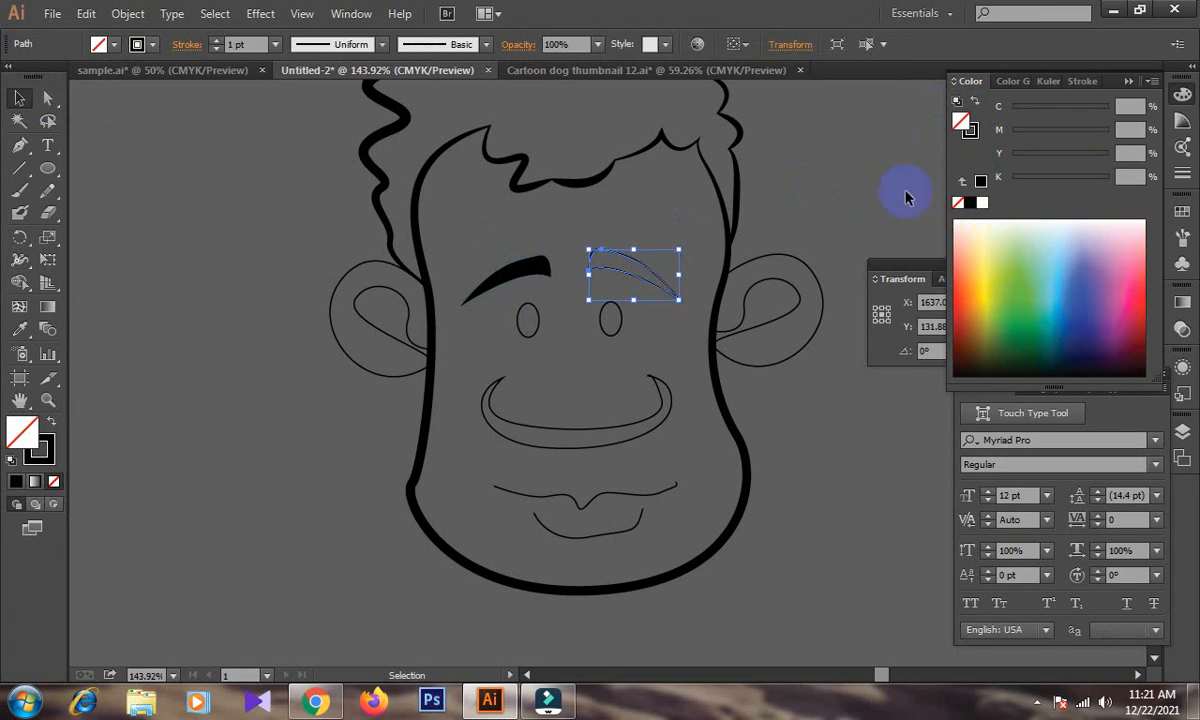
pyautogui.click(970, 203)
pyautogui.click(970, 130)
pyautogui.click(958, 203)
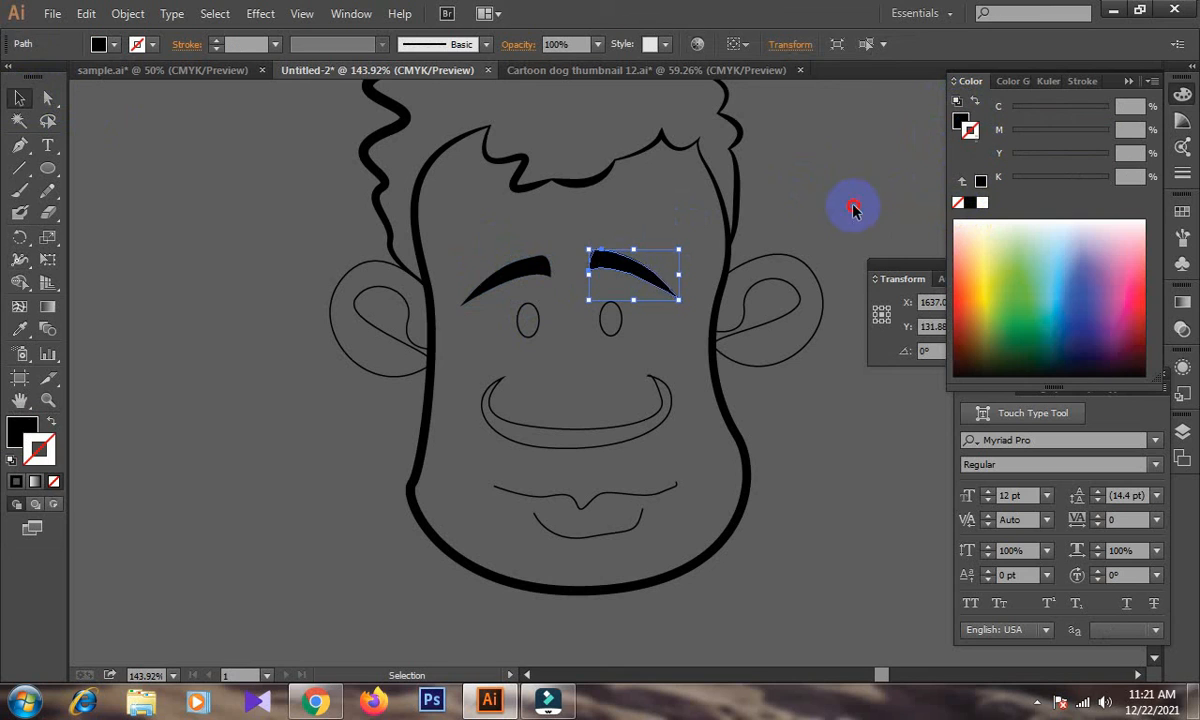
# Select both eyes and the nose crescent together, fill them with black without a stroke, and deselect them.
pyautogui.click(622, 396)
pyautogui.moveTo(493, 306)
pyautogui.mouseDown()
pyautogui.moveTo(650, 352)
pyautogui.moveTo(645, 455)
pyautogui.mouseUp()
pyautogui.click(968, 131)
pyautogui.moveTo(968, 133); pyautogui.dragTo(960, 120)
pyautogui.click(958, 203)
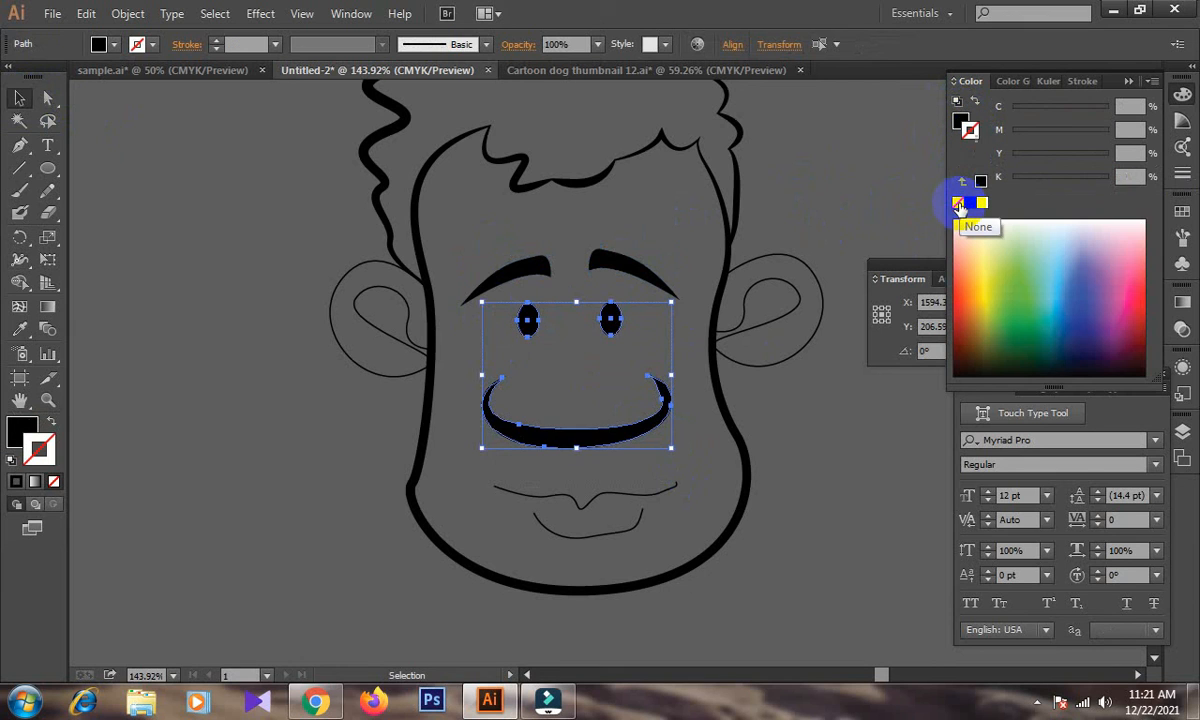
pyautogui.click(812, 448)
# Widen the middle of the mouth line and the lower lip with the Width tool, leaving tapered ends.
pyautogui.moveTo(774, 503); pyautogui.dragTo(790, 428)
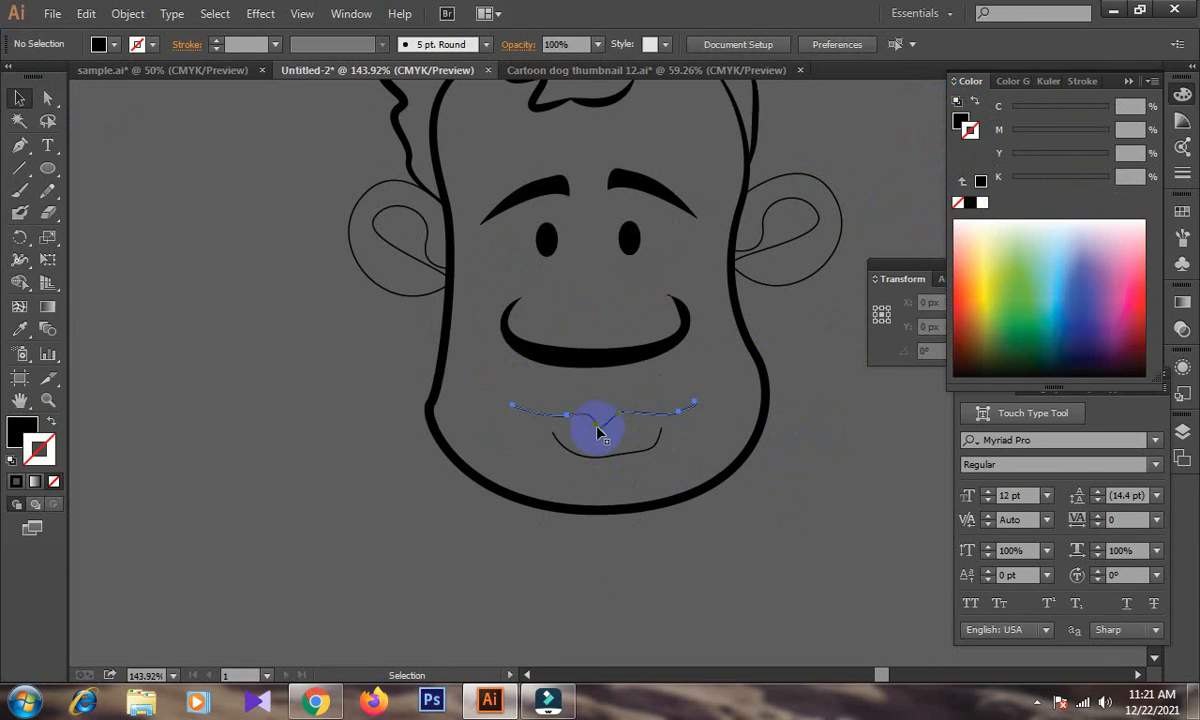
pyautogui.click(19, 259)
pyautogui.moveTo(598, 432); pyautogui.dragTo(606, 467)
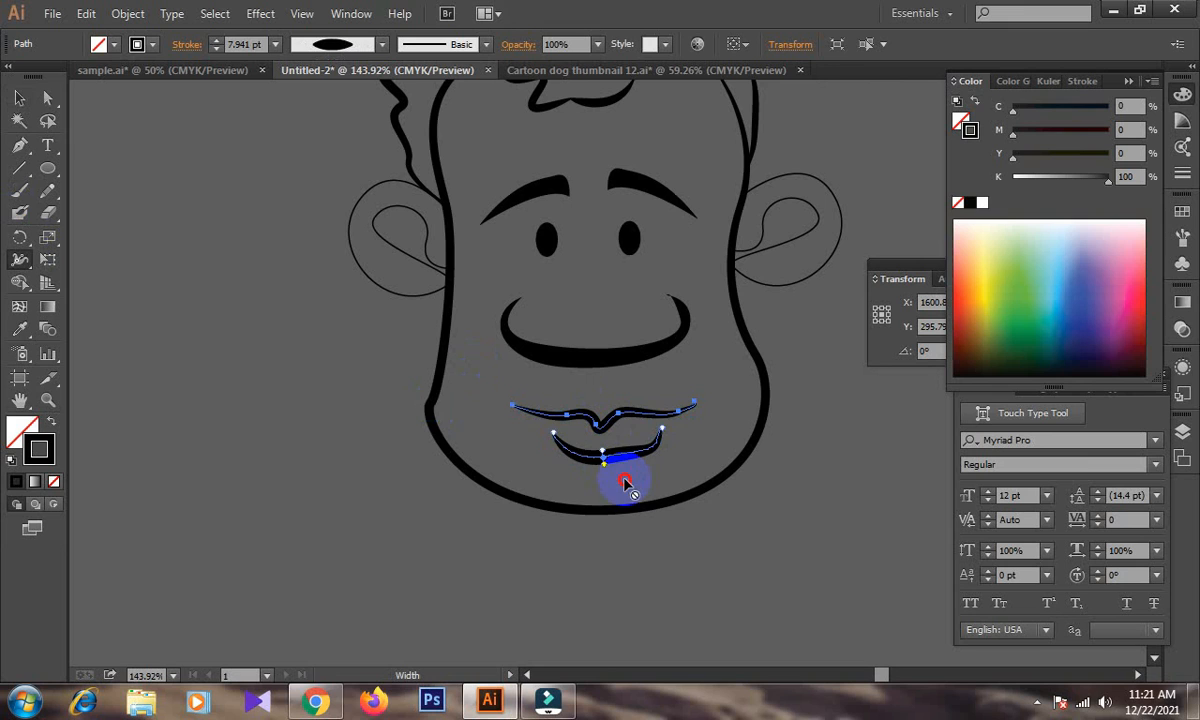
# Thicken the outer and inner lines of both ears with the Width tool, and deselect everything.
pyautogui.moveTo(837, 251)
pyautogui.mouseDown()
pyautogui.moveTo(794, 337)
pyautogui.moveTo(806, 316)
pyautogui.mouseUp()
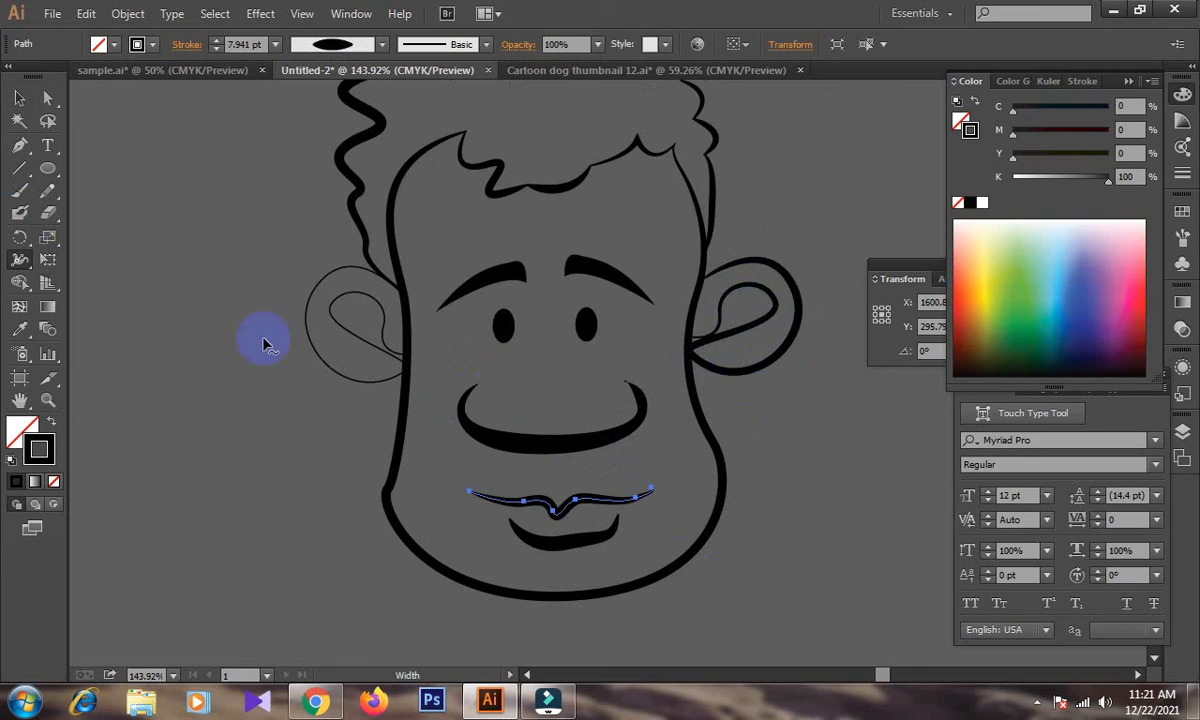
pyautogui.moveTo(303, 310); pyautogui.dragTo(301, 362)
pyautogui.hotkey('ctrl', 'z')
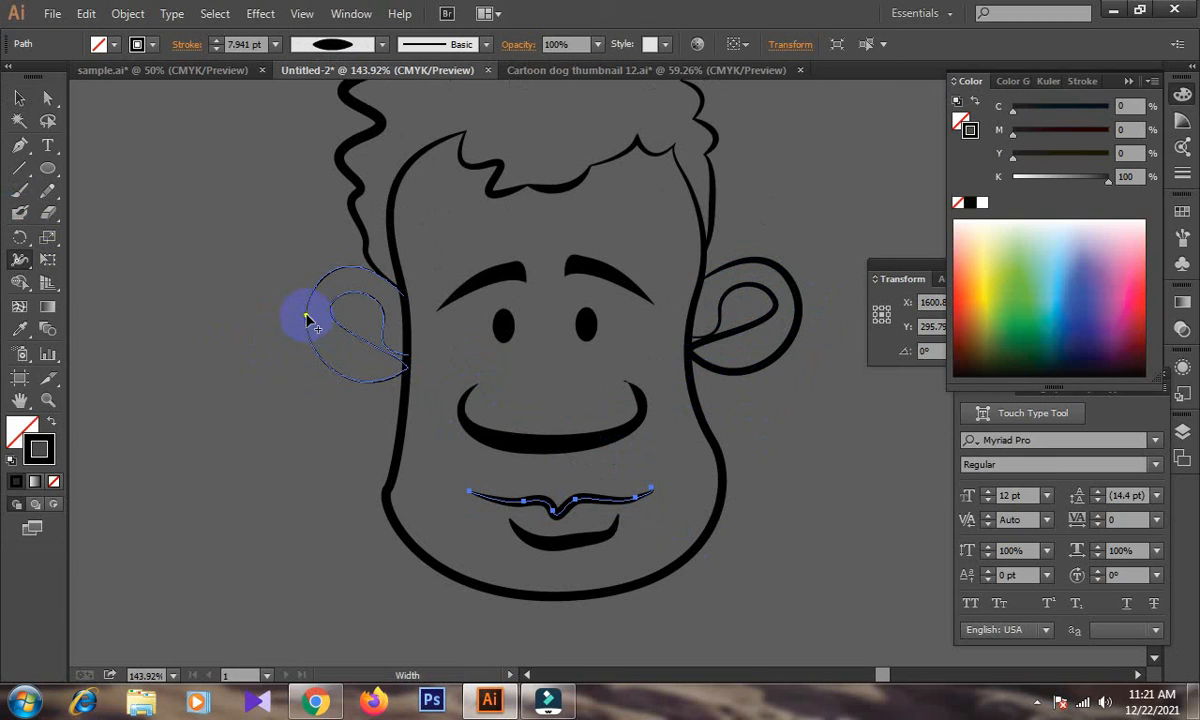
pyautogui.moveTo(307, 316); pyautogui.dragTo(299, 375)
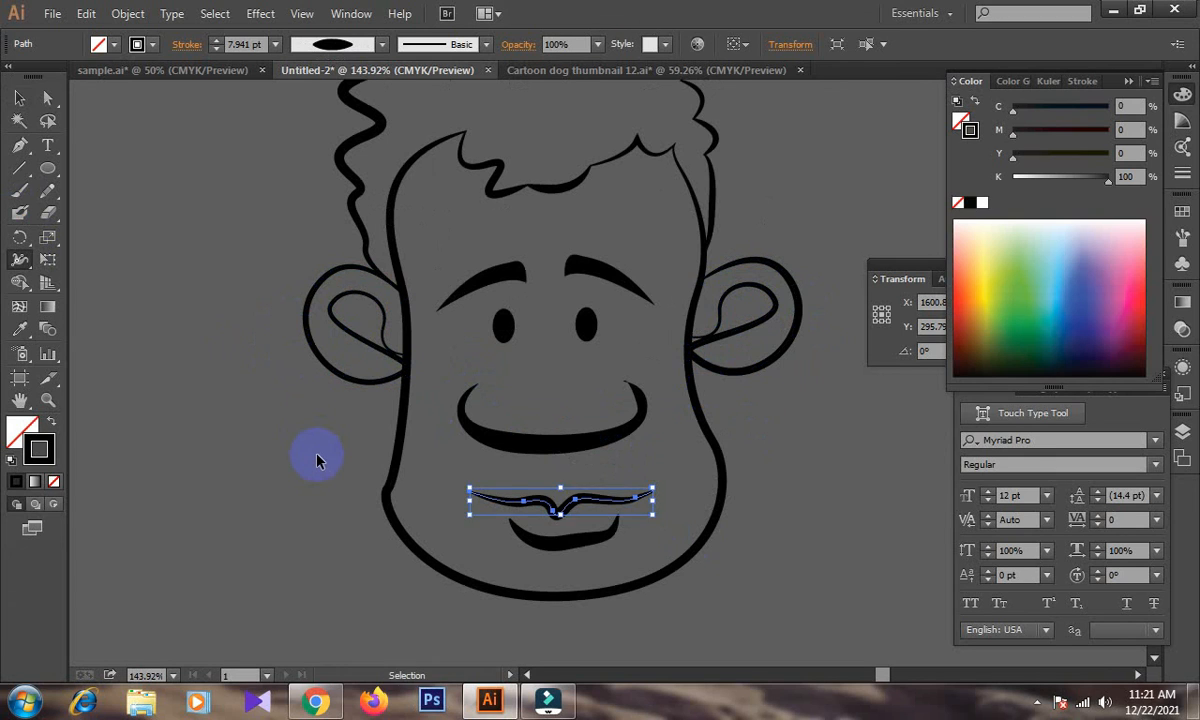
pyautogui.hotkey('ctrl', '1')
pyautogui.moveTo(316, 460); pyautogui.dragTo(303, 450)
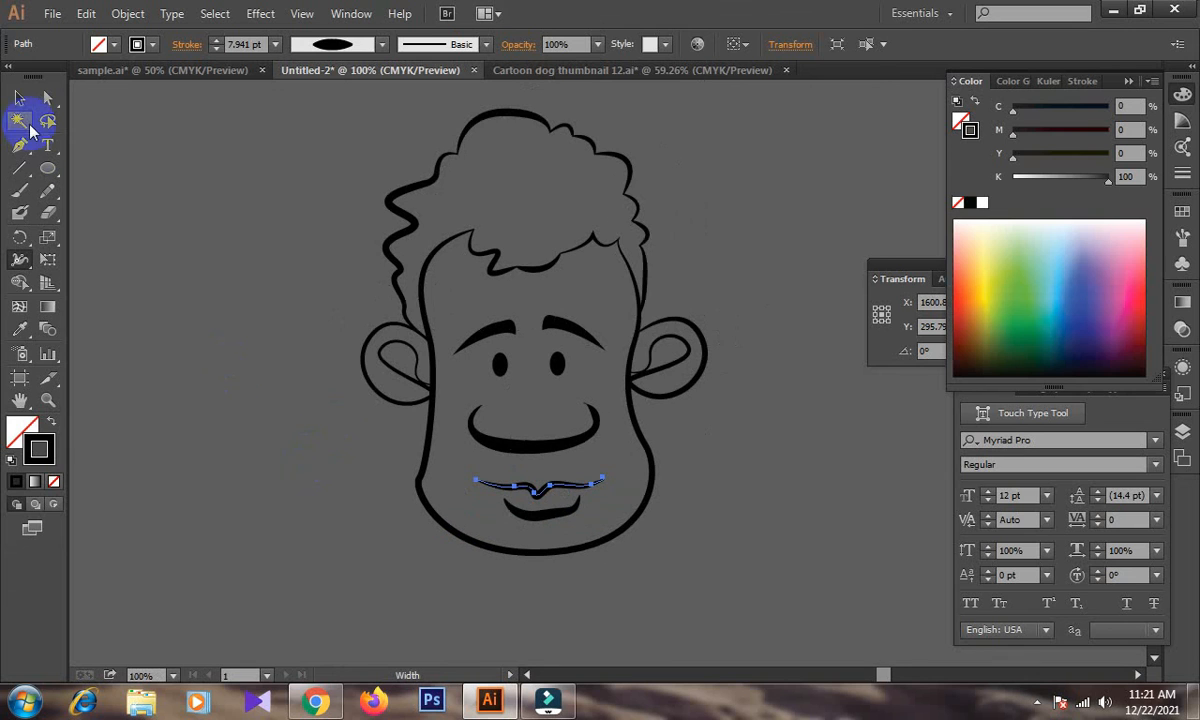
pyautogui.click(19, 97)
pyautogui.click(313, 517)
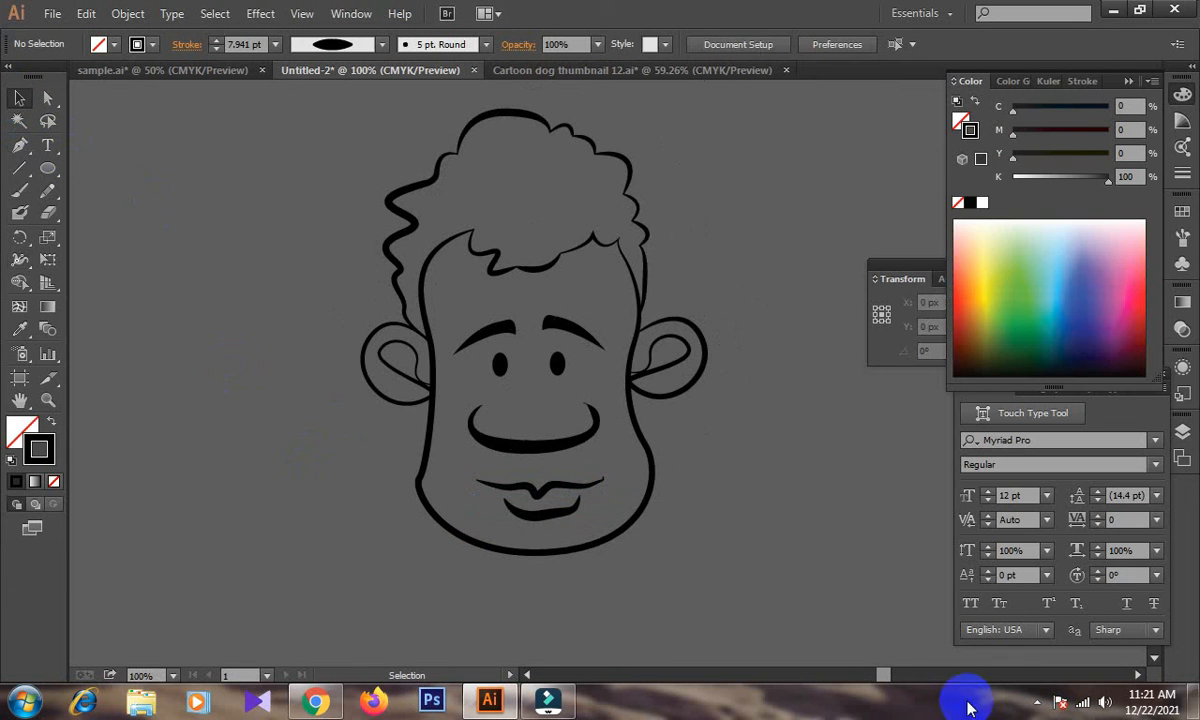